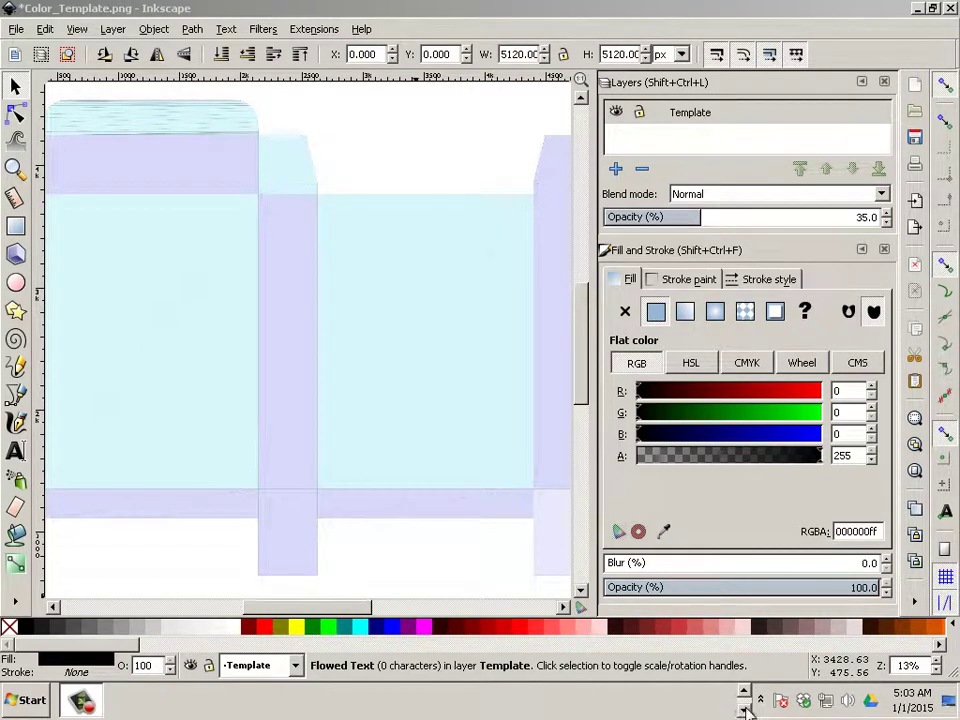
- Switch to Firefox and review the playing card box requirements in the JC_Pack1 document
left_click(744, 709)
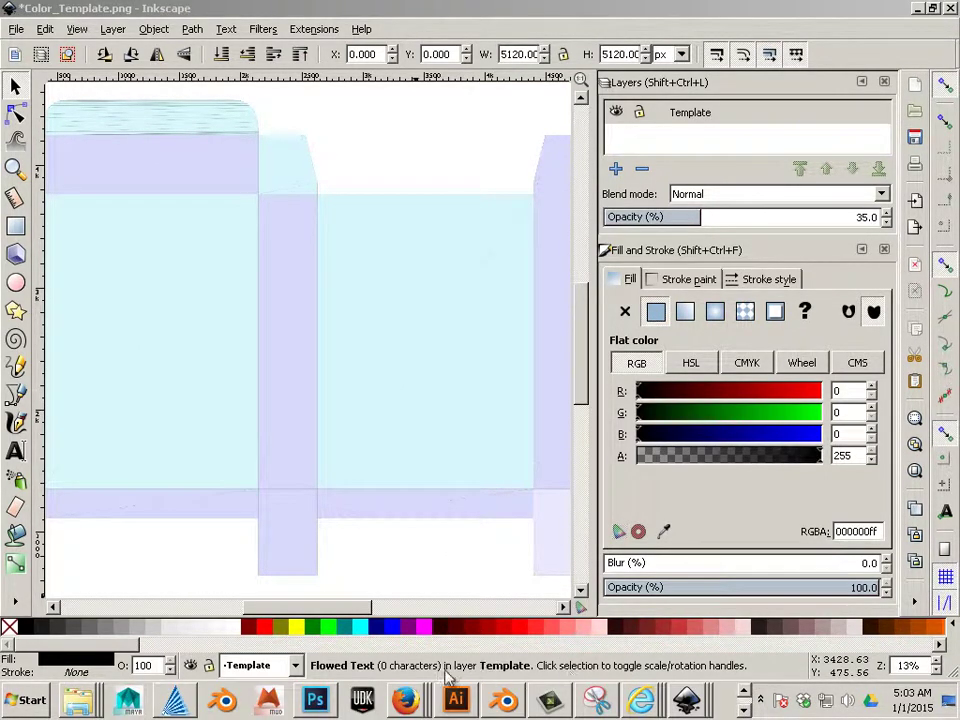
mouse_move(405, 700)
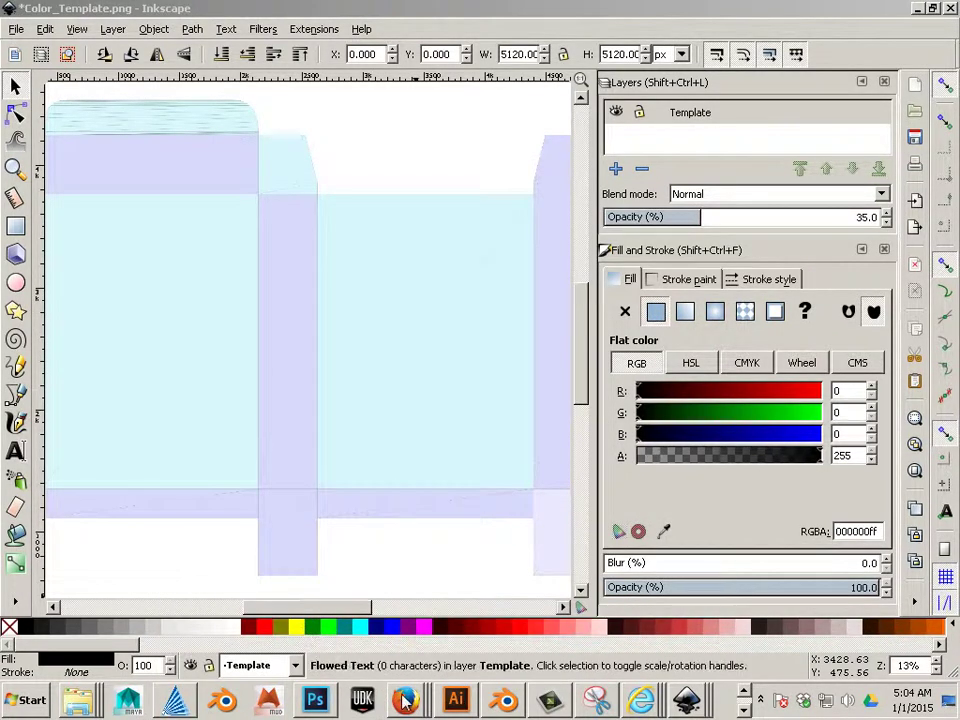
left_click(377, 559)
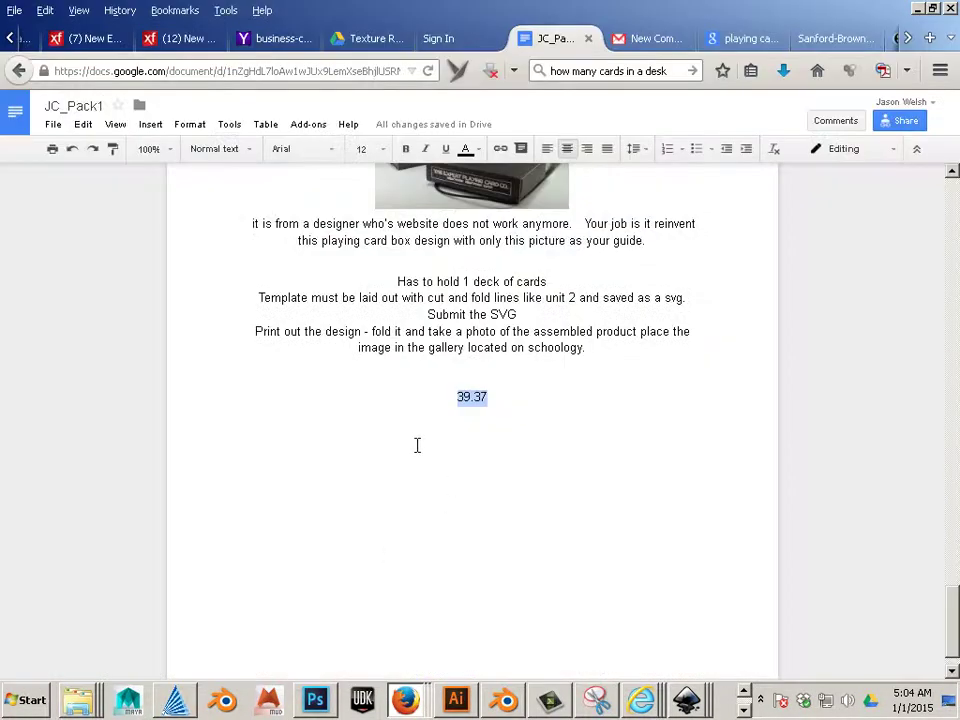
scroll(481, 265, "up", 2)
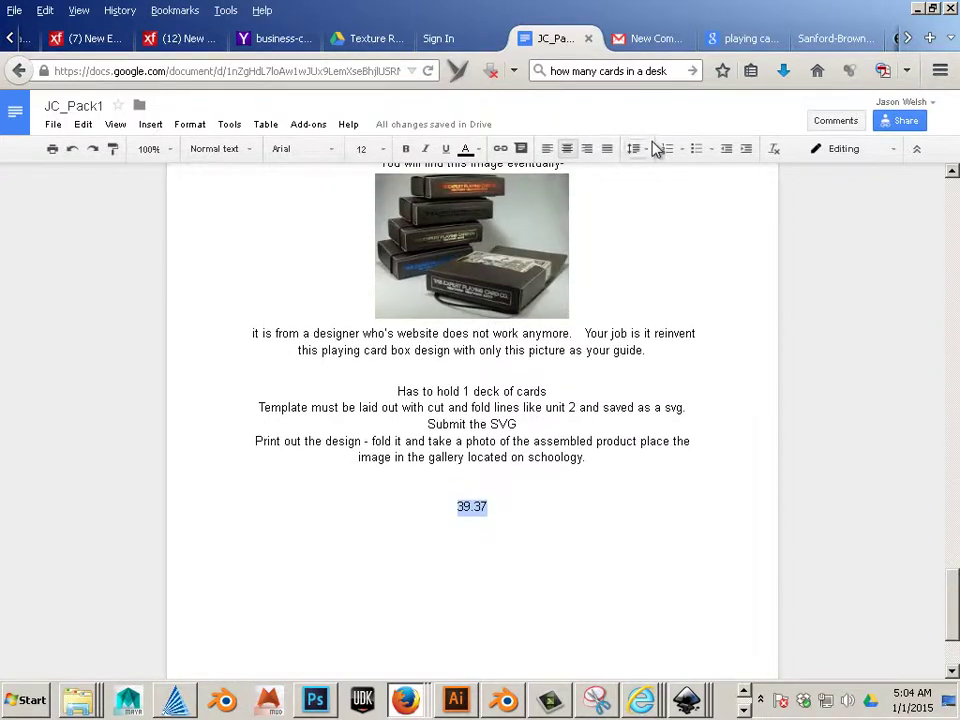
- Search the web for "pattern" in the playing card search tab and show the image results
left_click(735, 40)
left_click(633, 71)
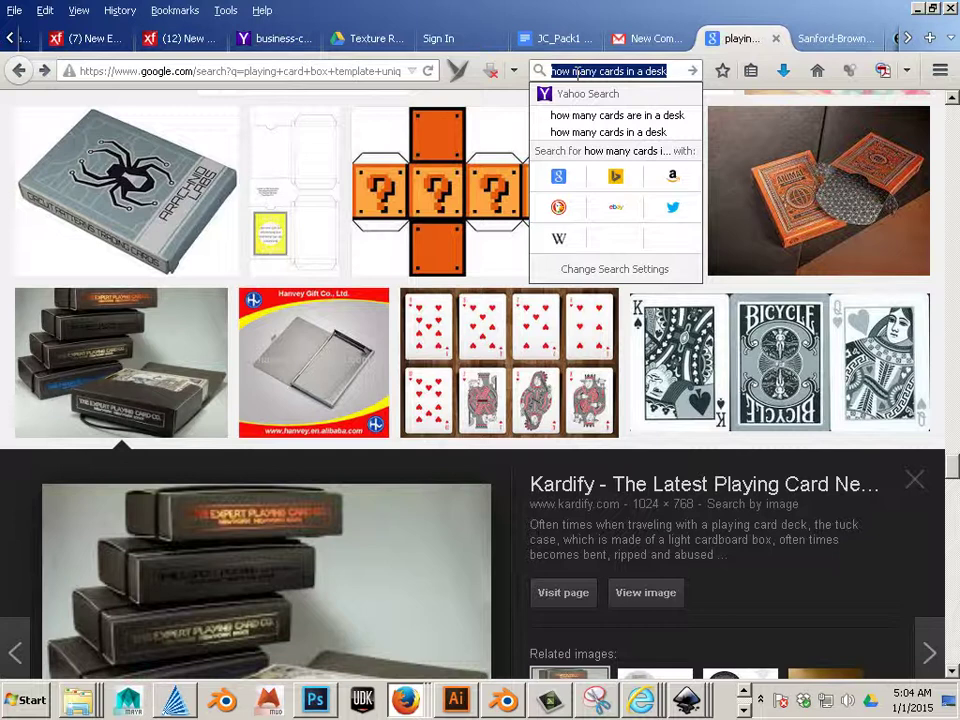
type("pattern")
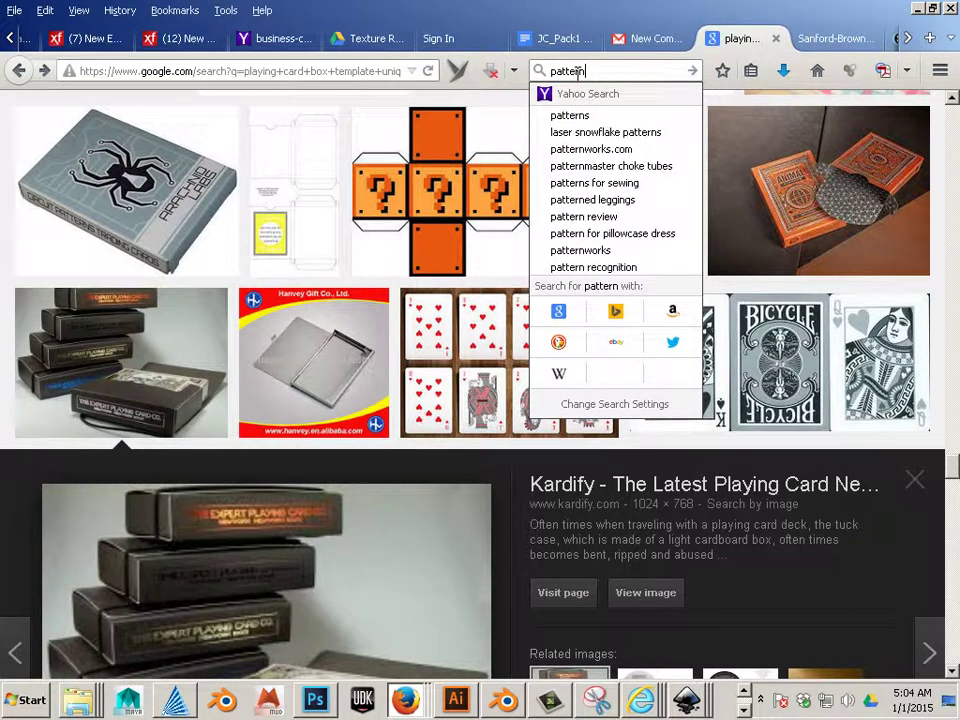
key("Return")
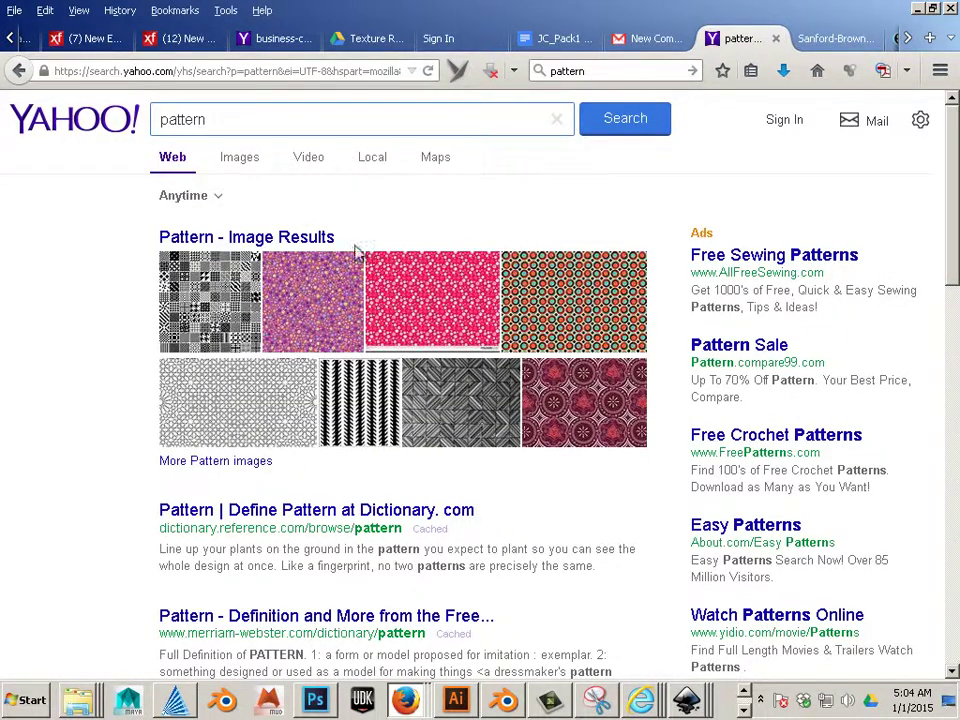
left_click(240, 160)
- Browse the pattern image results, preview the black-and-white key pattern and return to the results
scroll(471, 270, "down", 3)
scroll(471, 270, "down", 7)
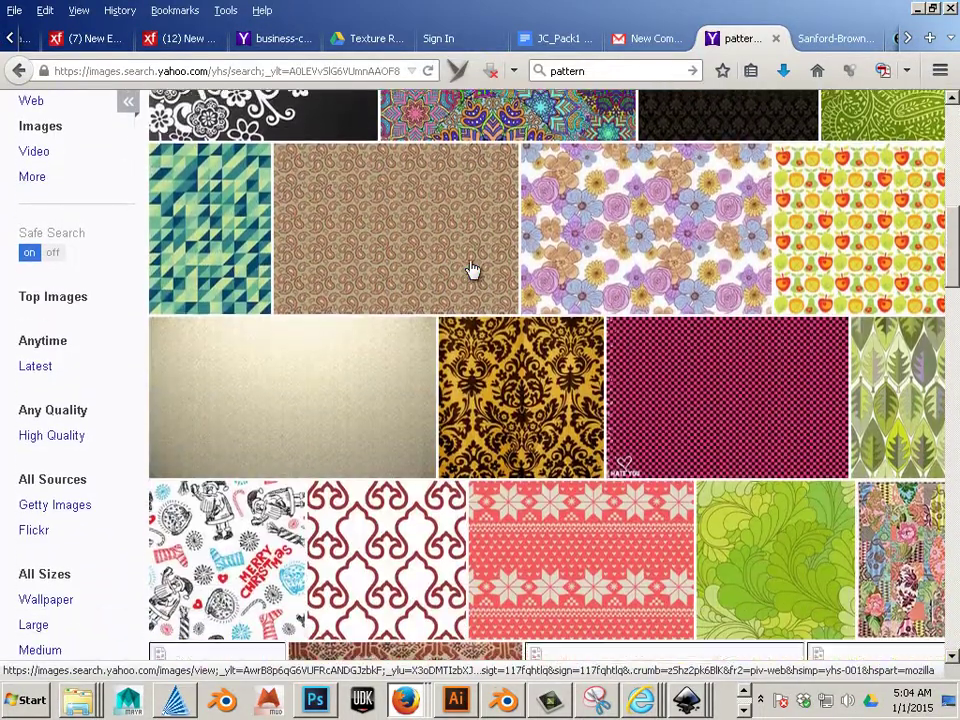
scroll(473, 270, "down", 5)
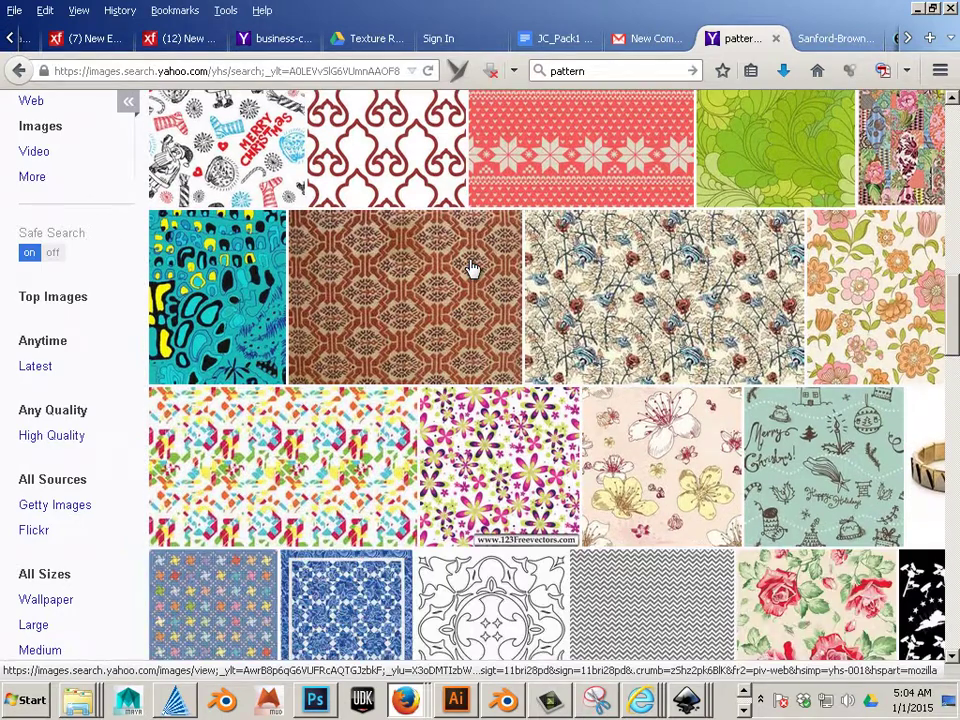
scroll(473, 268, "down", 4)
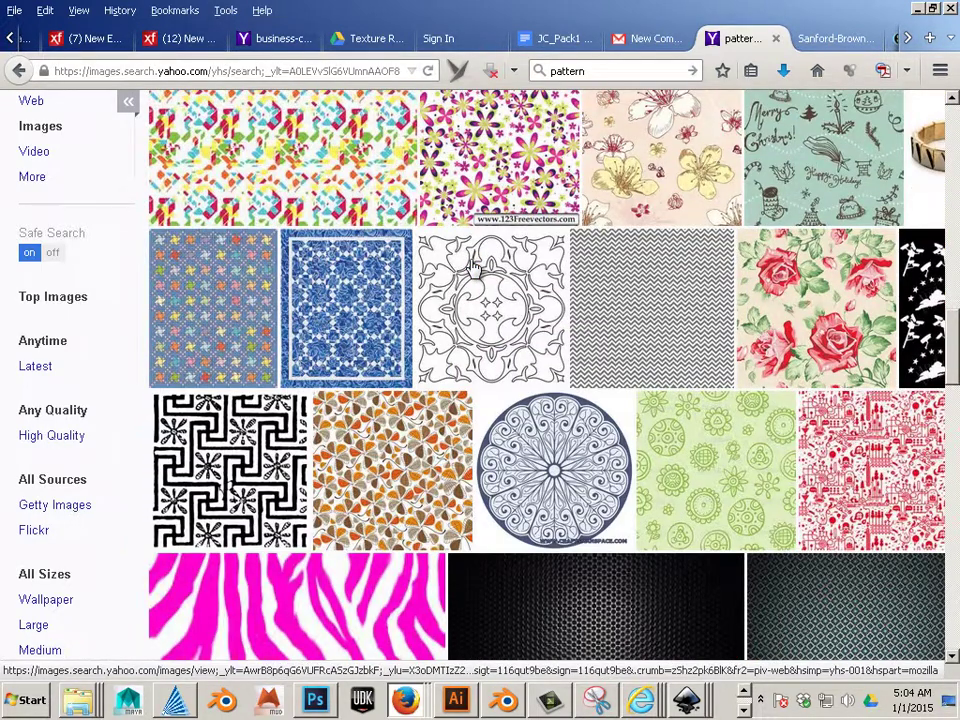
scroll(470, 268, "down", 4)
scroll(471, 268, "up", 3)
left_click(248, 357)
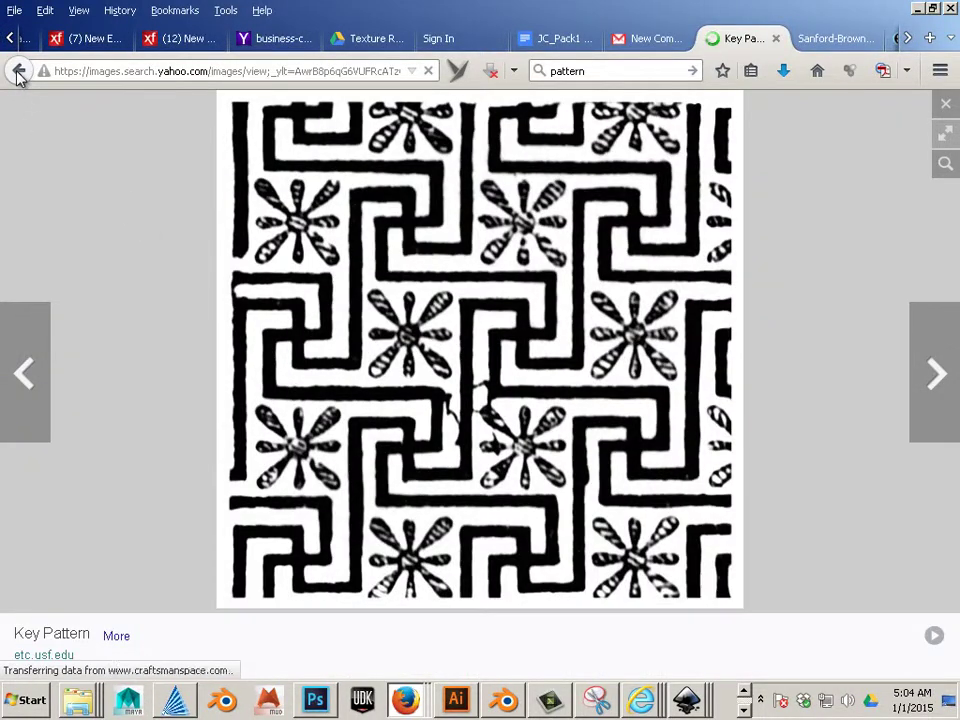
left_click(18, 72)
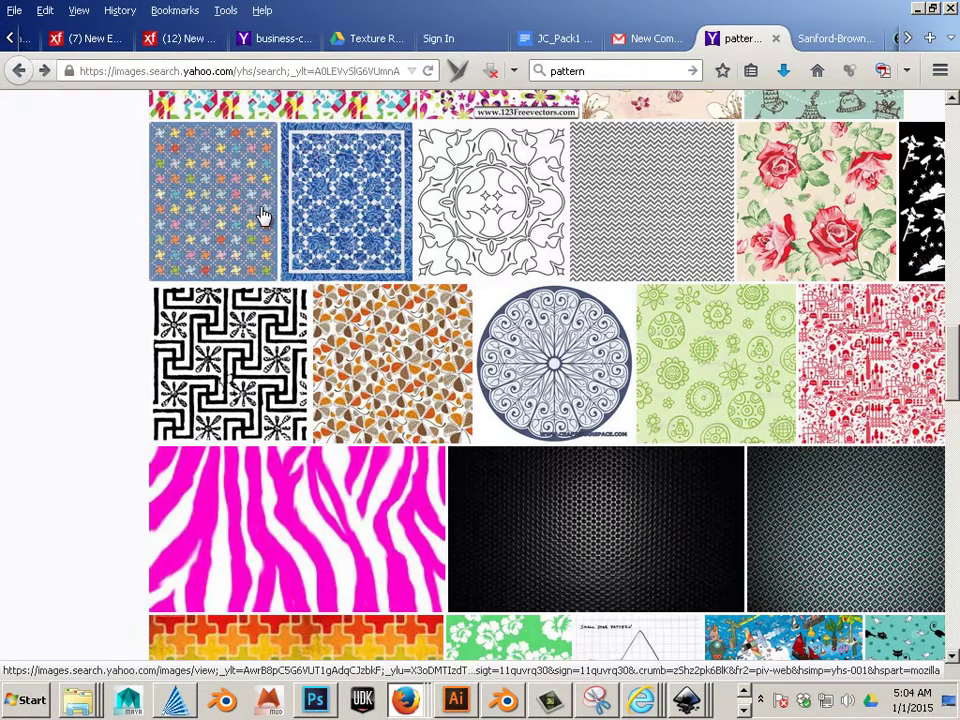
- Find the symmetrical black-and-white kaleidoscope pattern among the results, enlarge it and copy the image
scroll(270, 218, "down", 4)
scroll(275, 217, "down", 8)
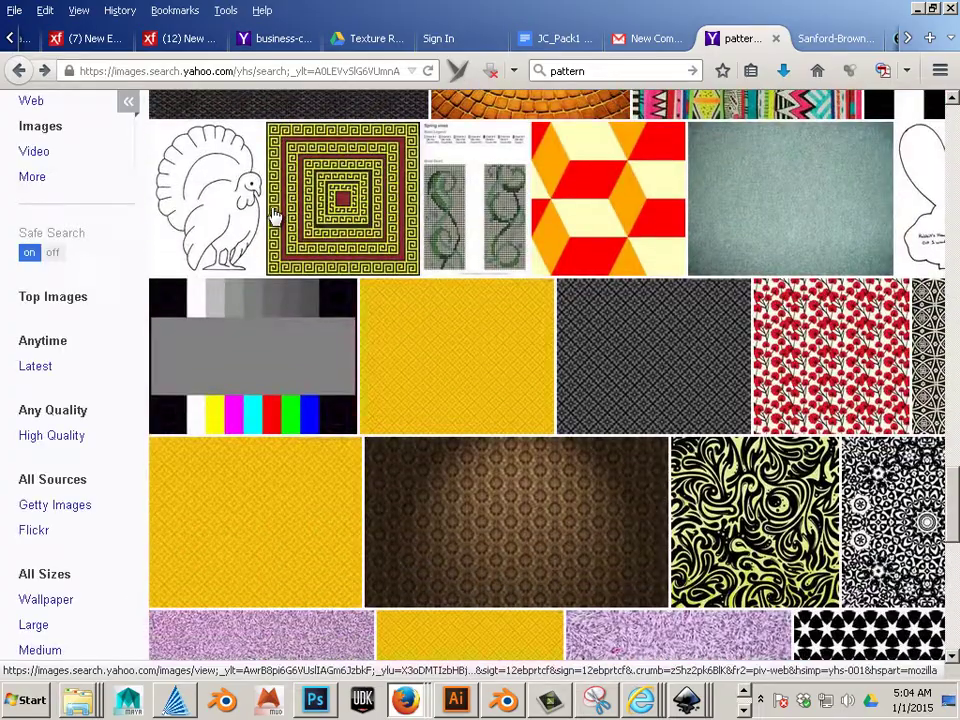
scroll(275, 217, "down", 1)
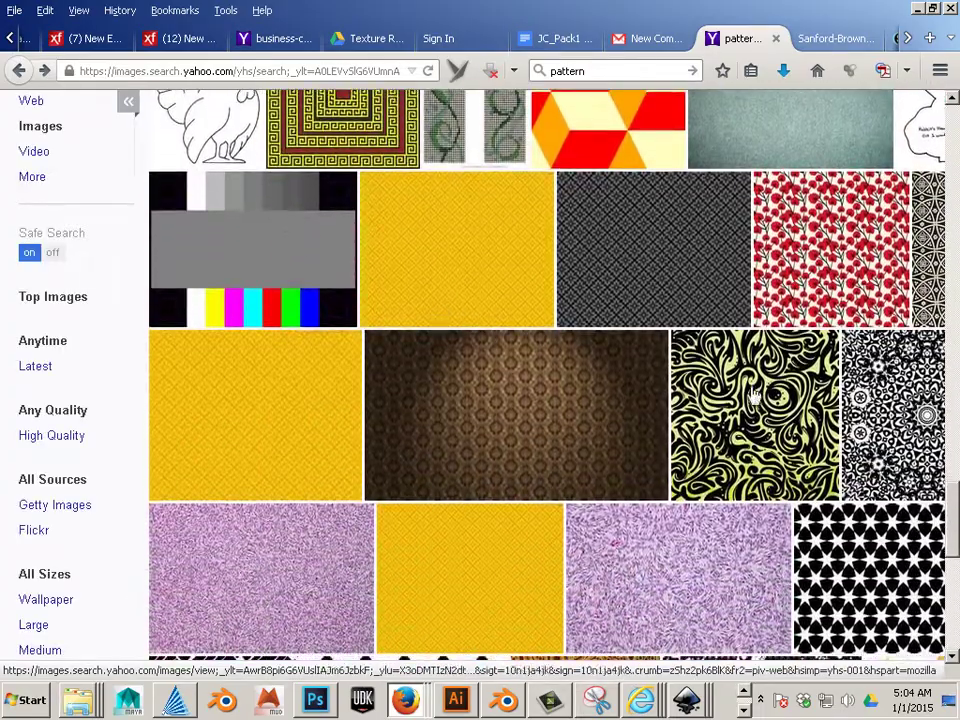
left_click(862, 420)
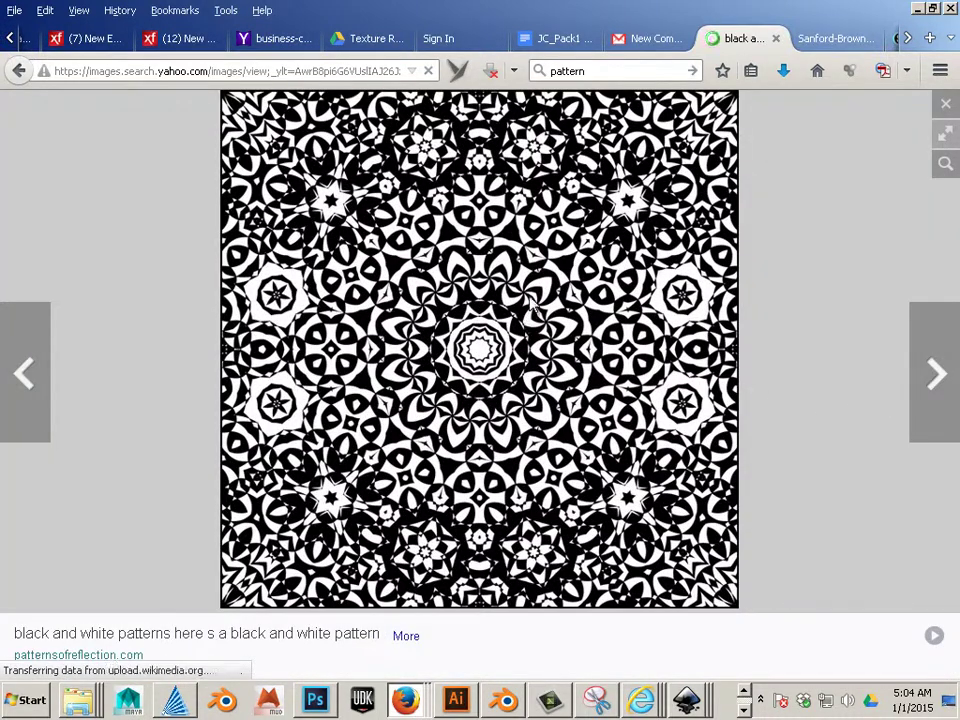
right_click(532, 302)
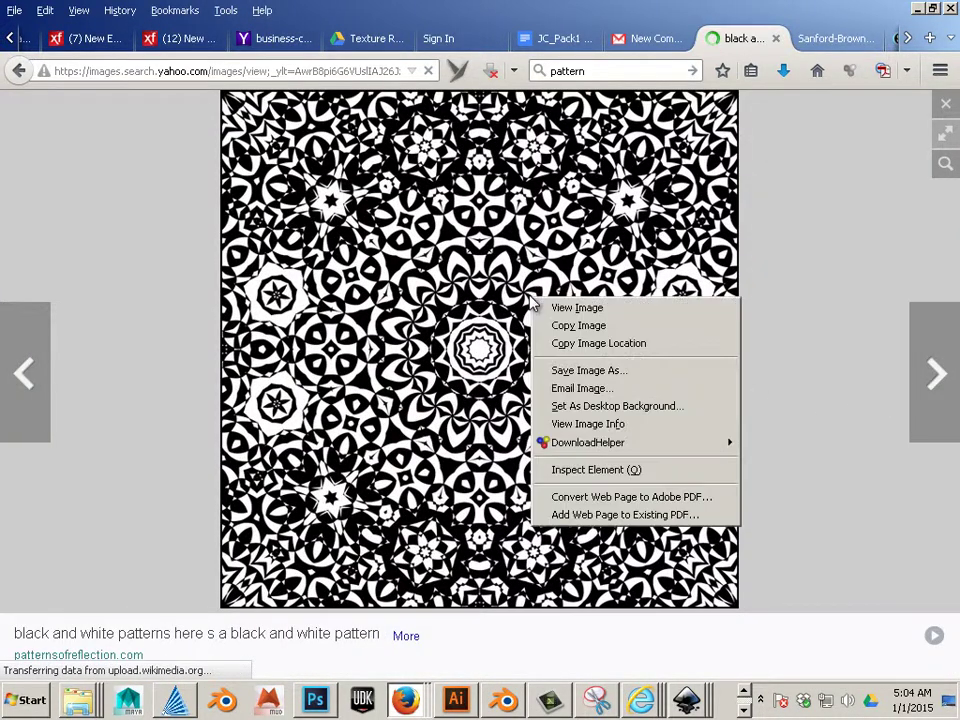
left_click(561, 326)
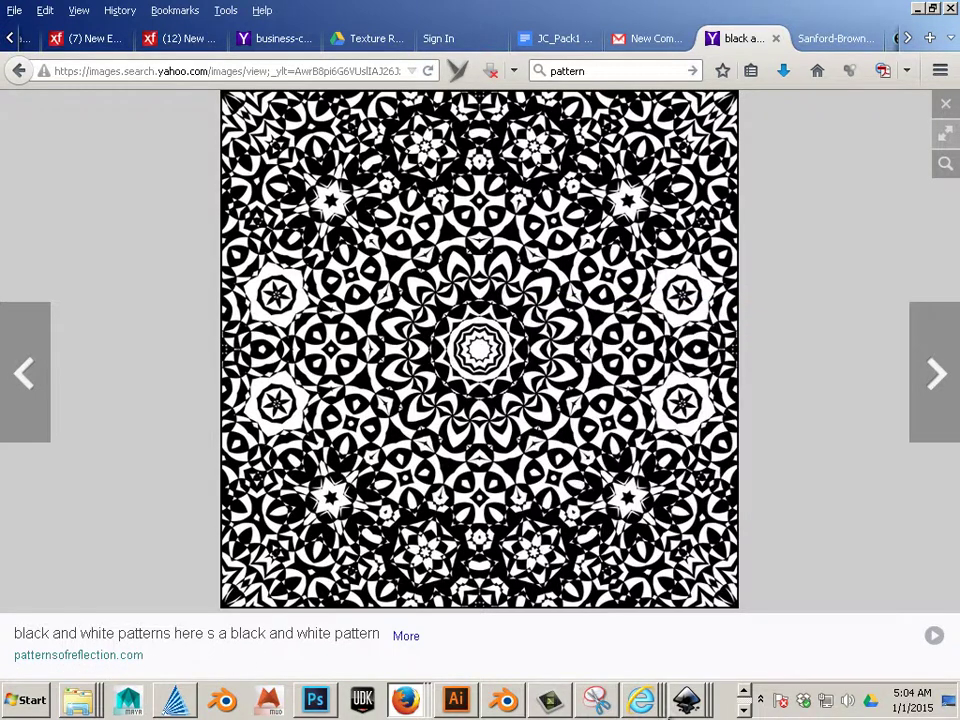
- Switch to the Color_Template.png document in Inkscape and paste the copied pattern image
mouse_move(678, 695)
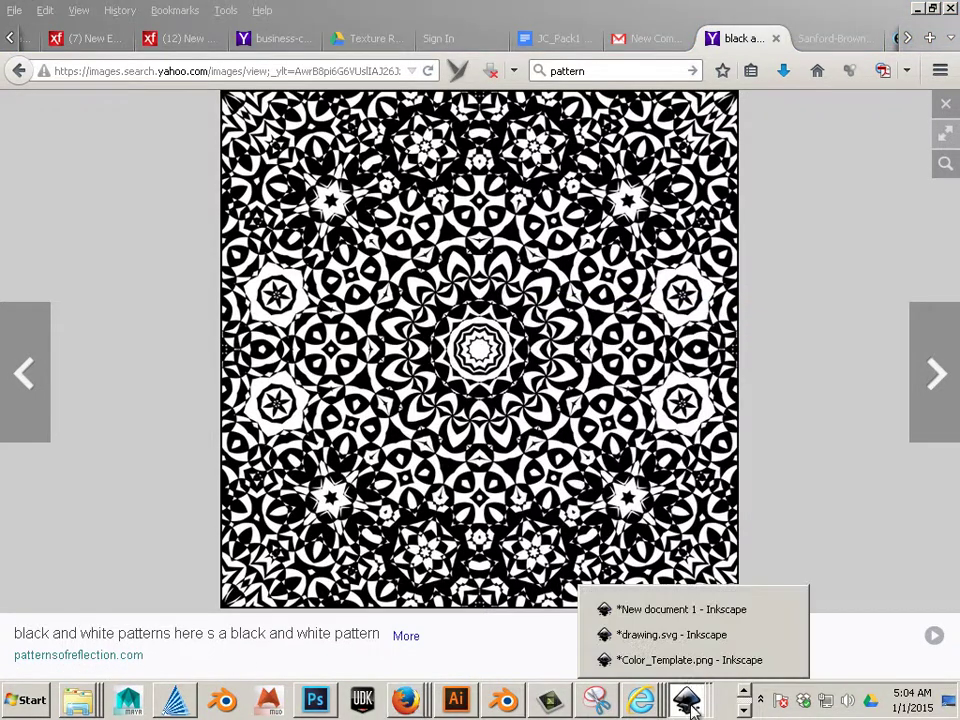
left_click(662, 662)
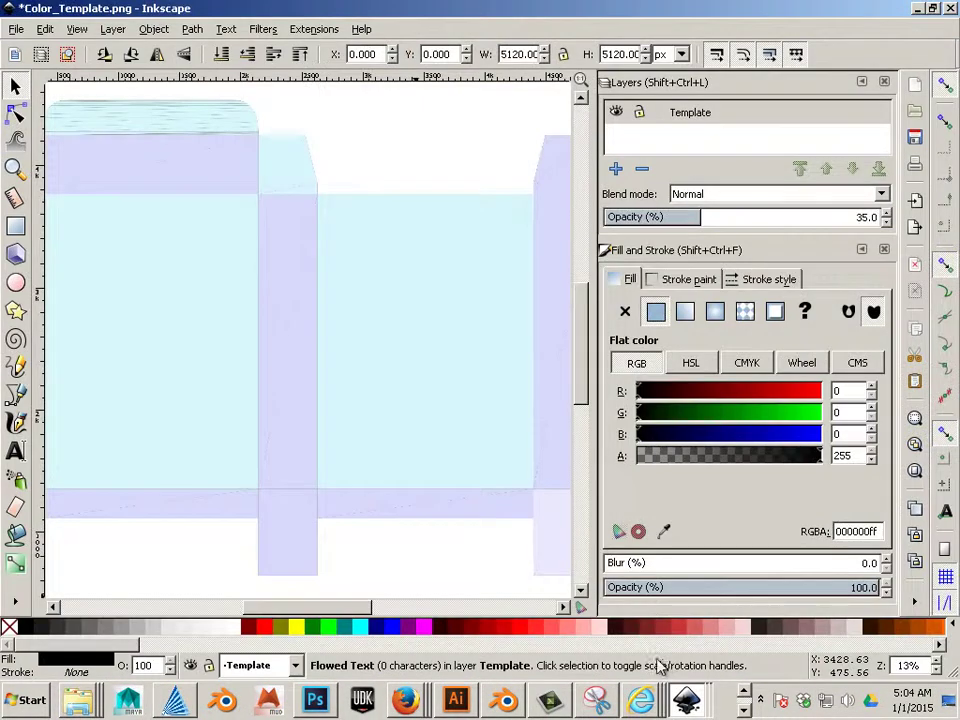
left_click(50, 29)
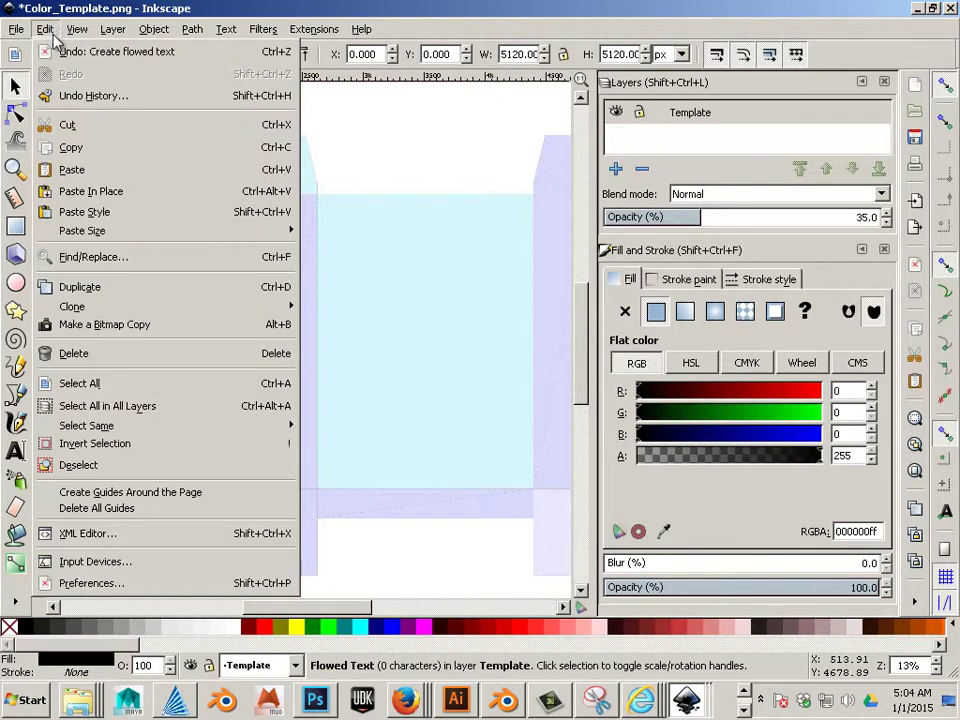
left_click(72, 170)
- Move and stretch the pattern image to cover the box template's first large panel, about 1770 by 2415 px
left_click_drag(75, 140, 138, 285)
left_click_drag(289, 608, 258, 611)
left_click_drag(245, 282, 212, 250)
left_click_drag(252, 290, 377, 496)
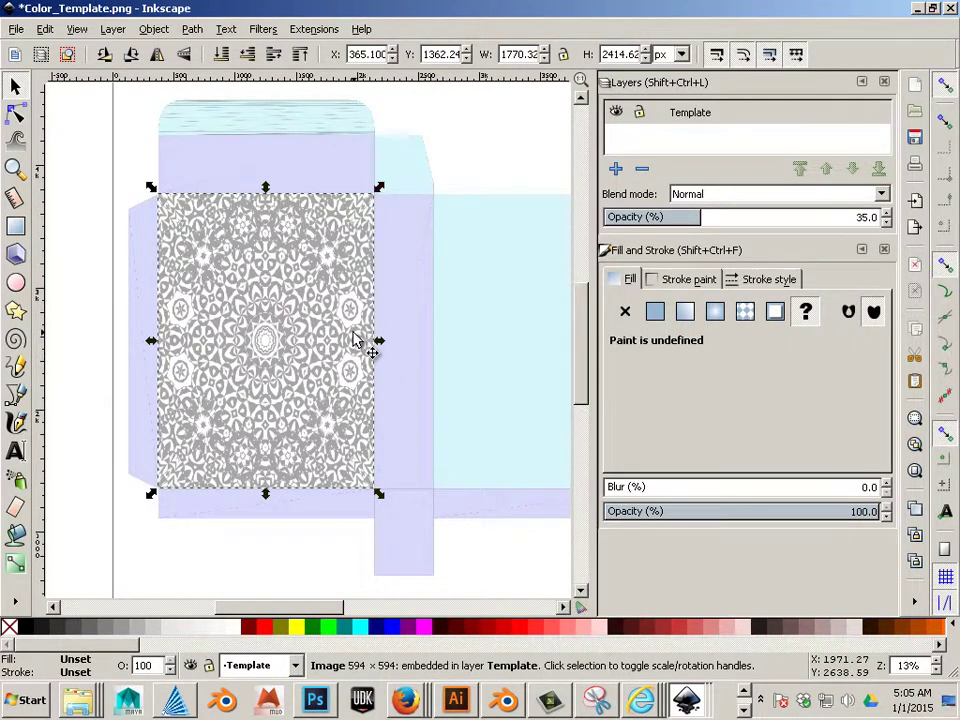
left_click(407, 204)
left_click(321, 261)
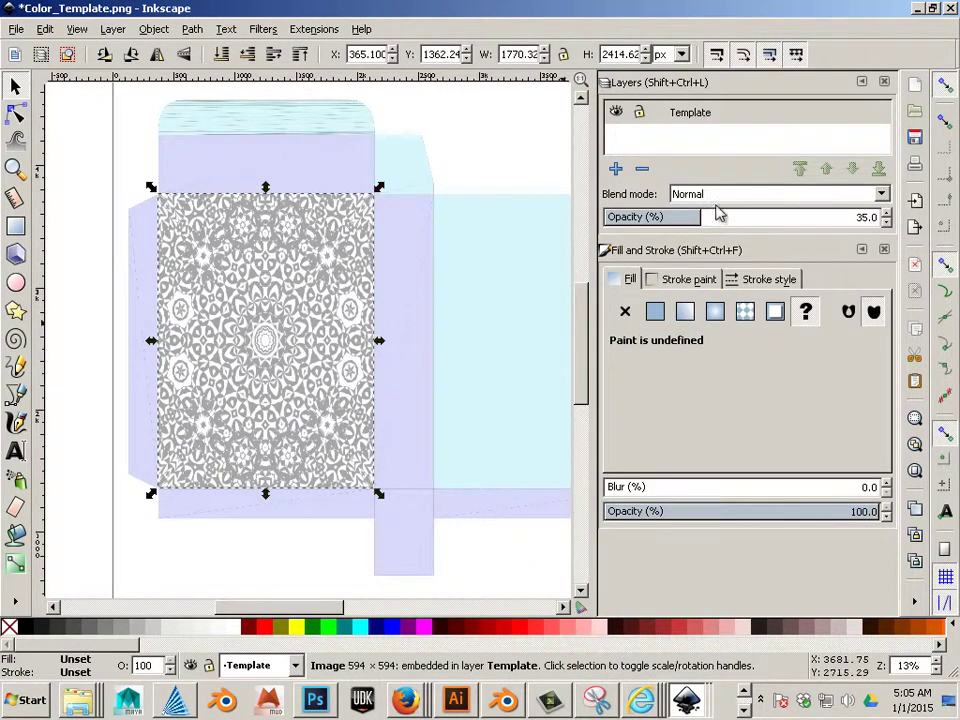
- Add a new layer named Color above the Template layer
left_click(617, 170)
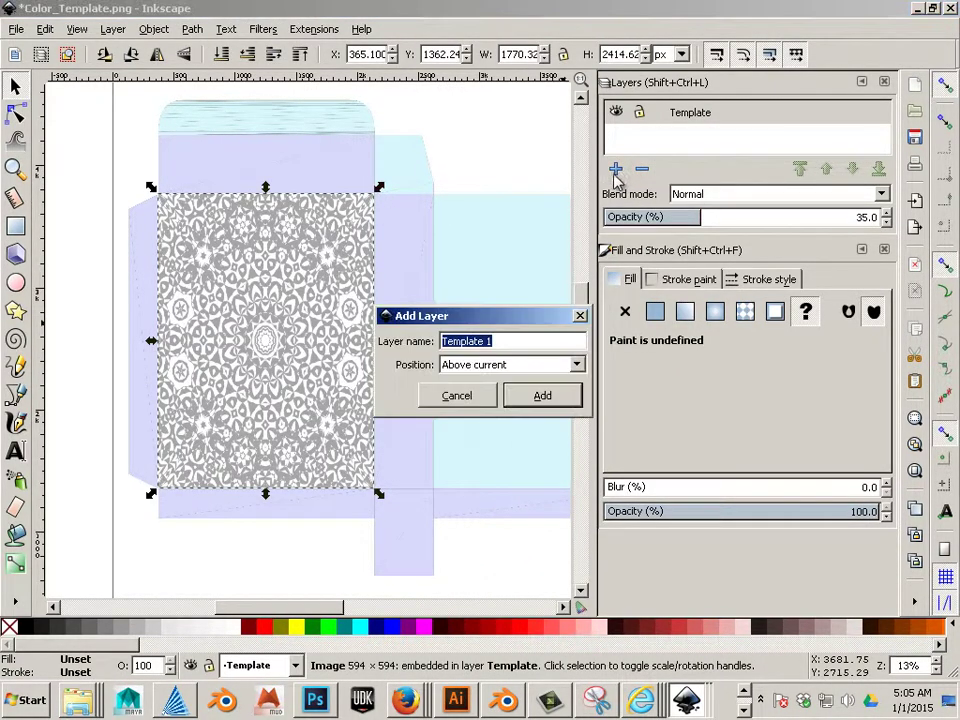
type("Color")
key("Return")
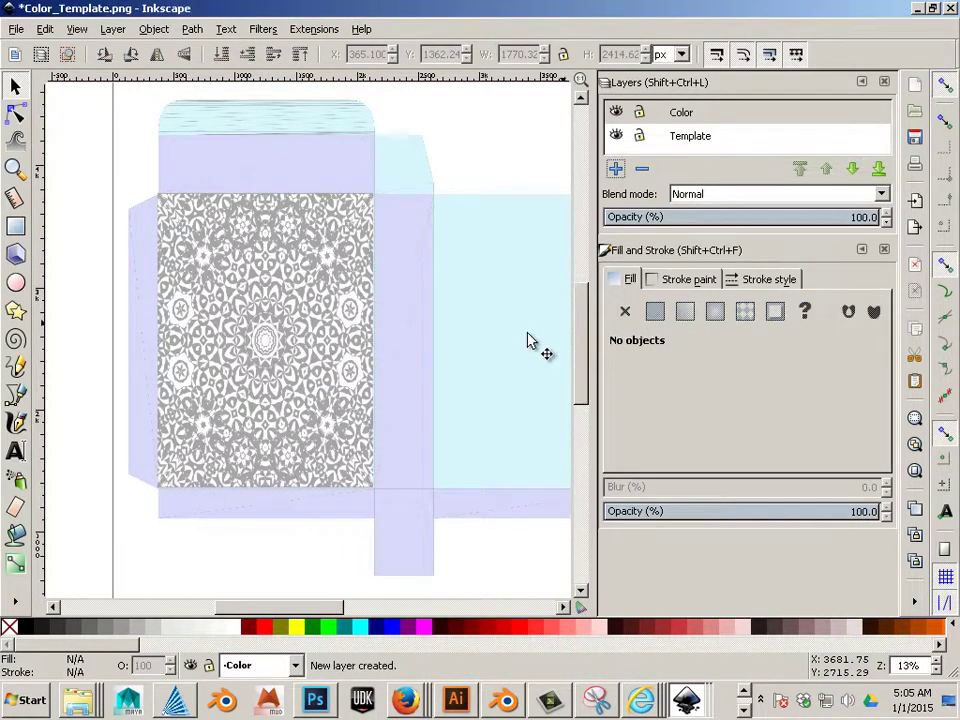
- Move the pattern image from the Template layer to the Color layer
left_click(313, 307)
right_click(330, 273)
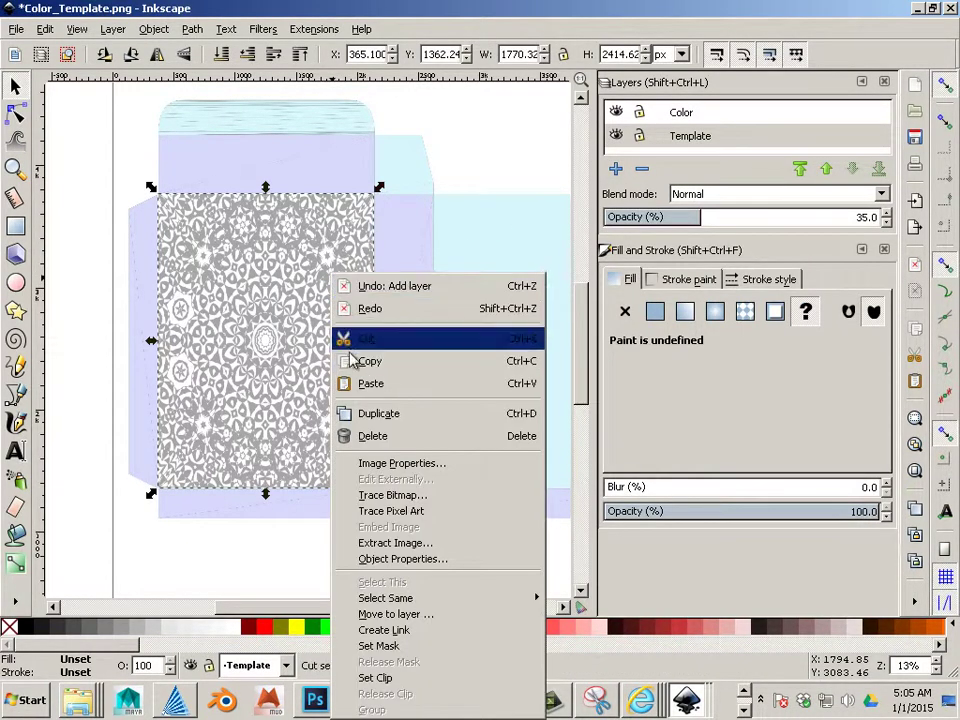
left_click(396, 614)
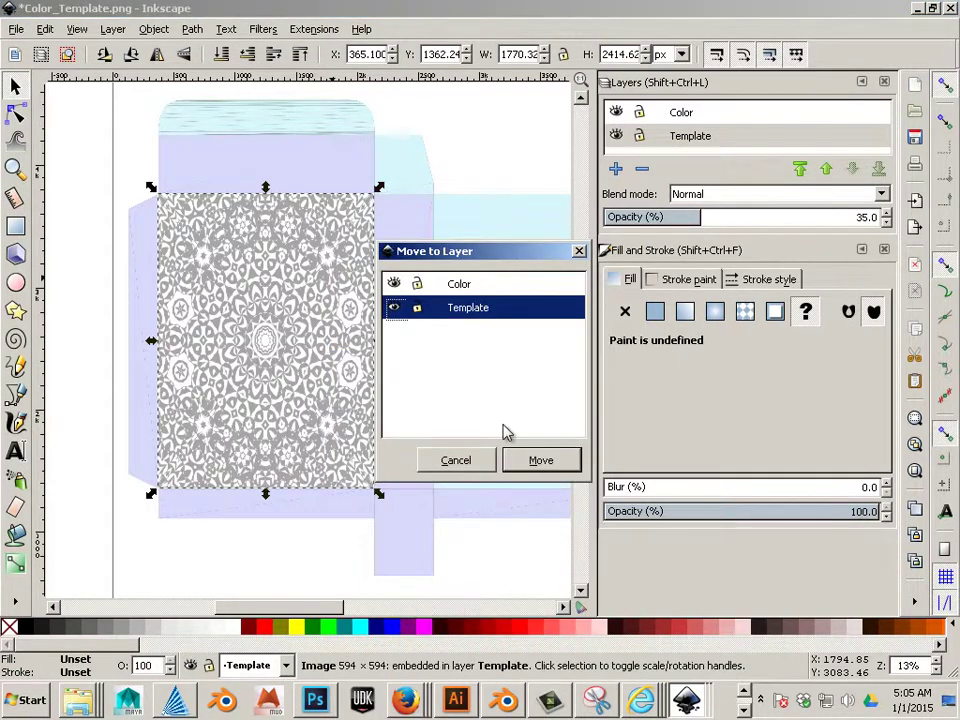
left_click(470, 286)
left_click(545, 462)
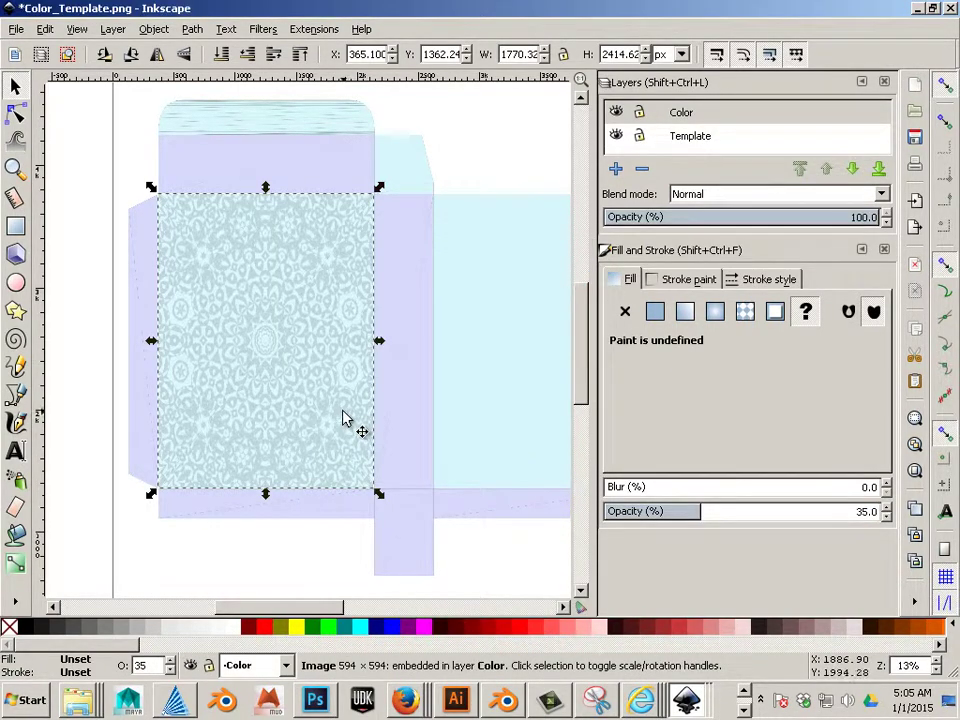
- Toggle the Color layer's visibility and lock off and on to test access to the pattern image
left_click(615, 112)
left_click(616, 114)
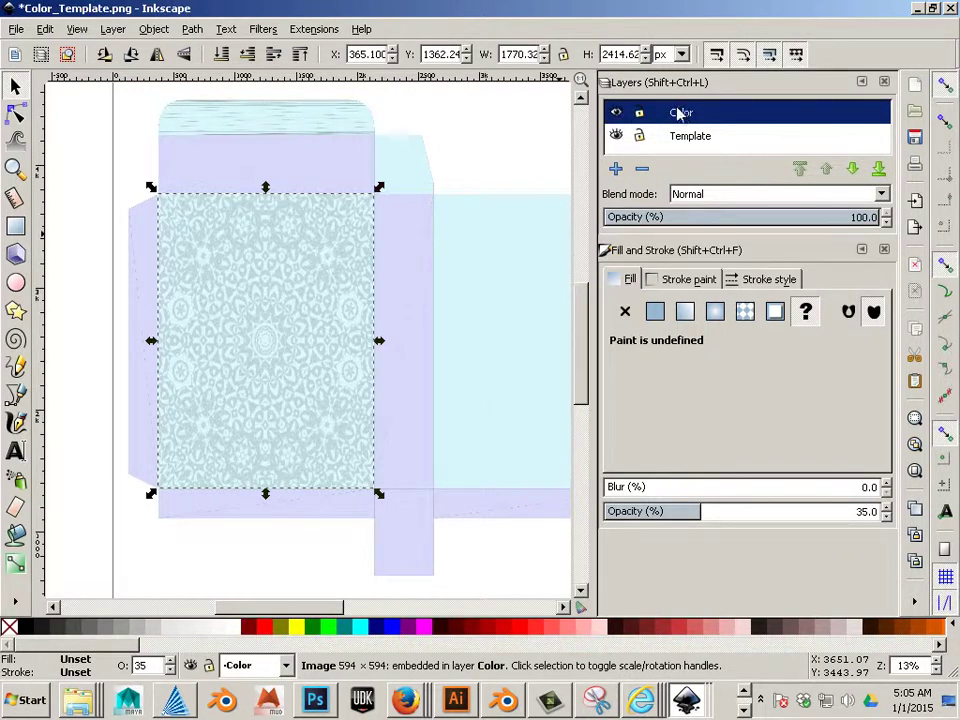
left_click(639, 113)
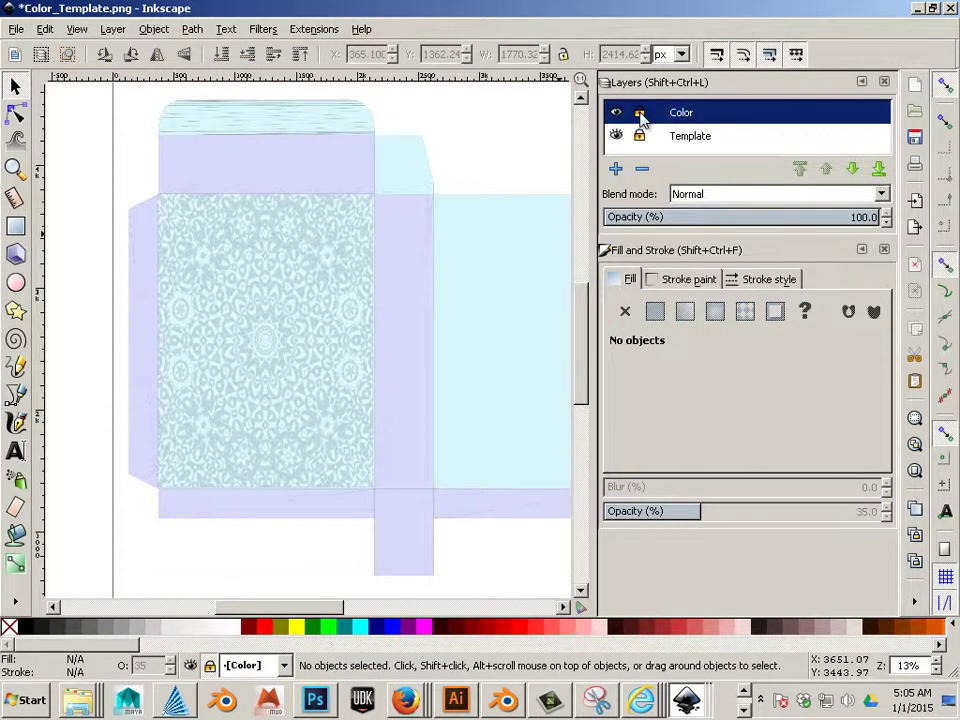
left_click(343, 311)
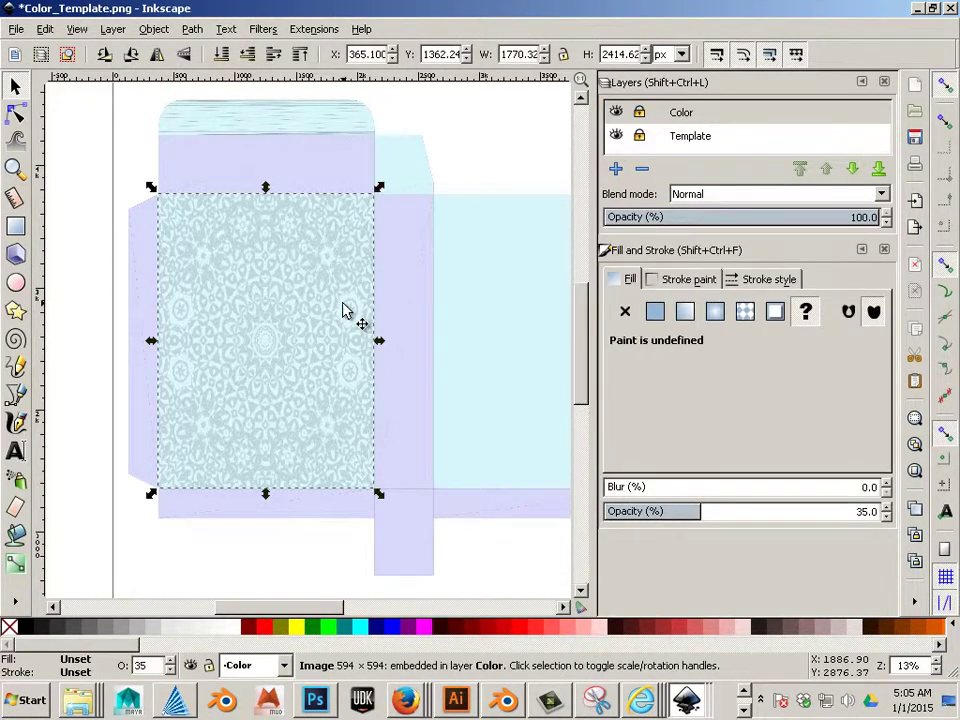
left_click(642, 113)
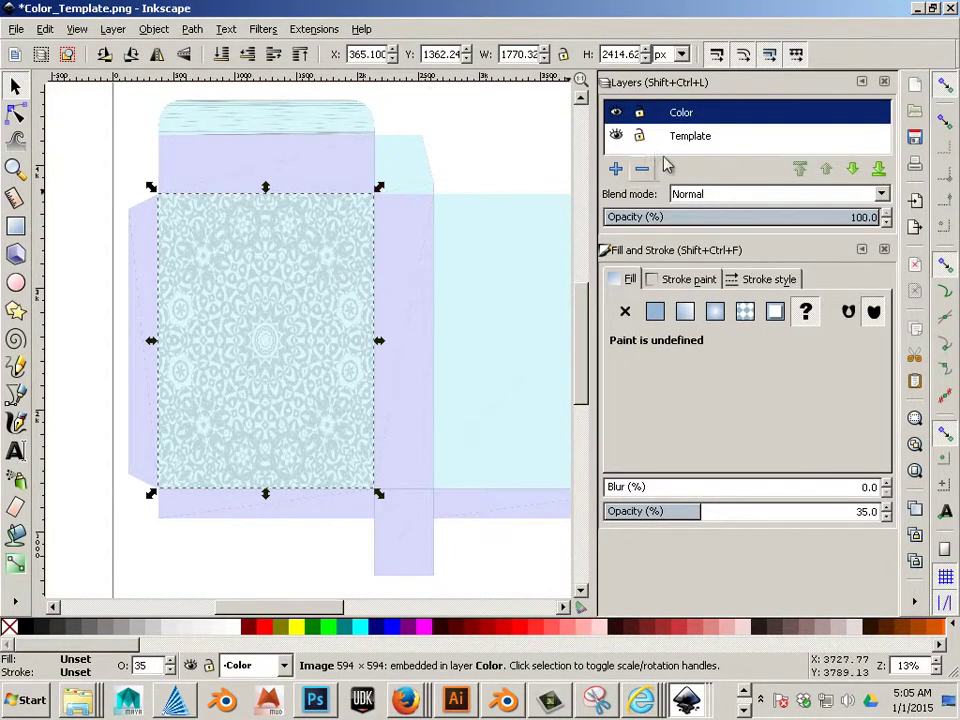
- Select the pattern image on the Color layer and raise it to the top of the stacking order
left_click(667, 137)
left_click(650, 114)
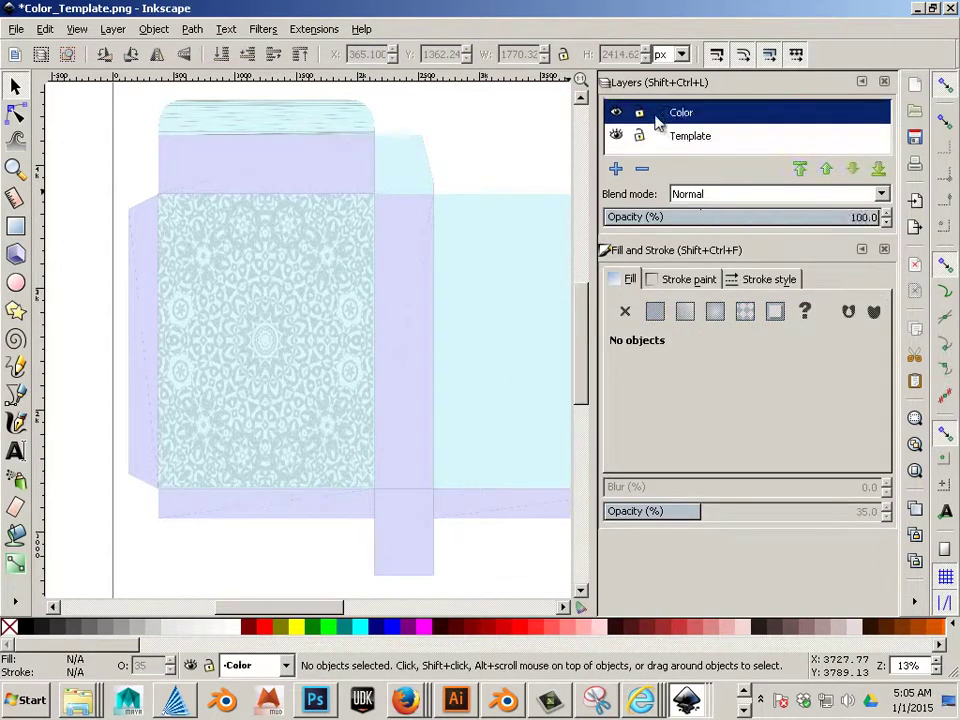
left_click(263, 316)
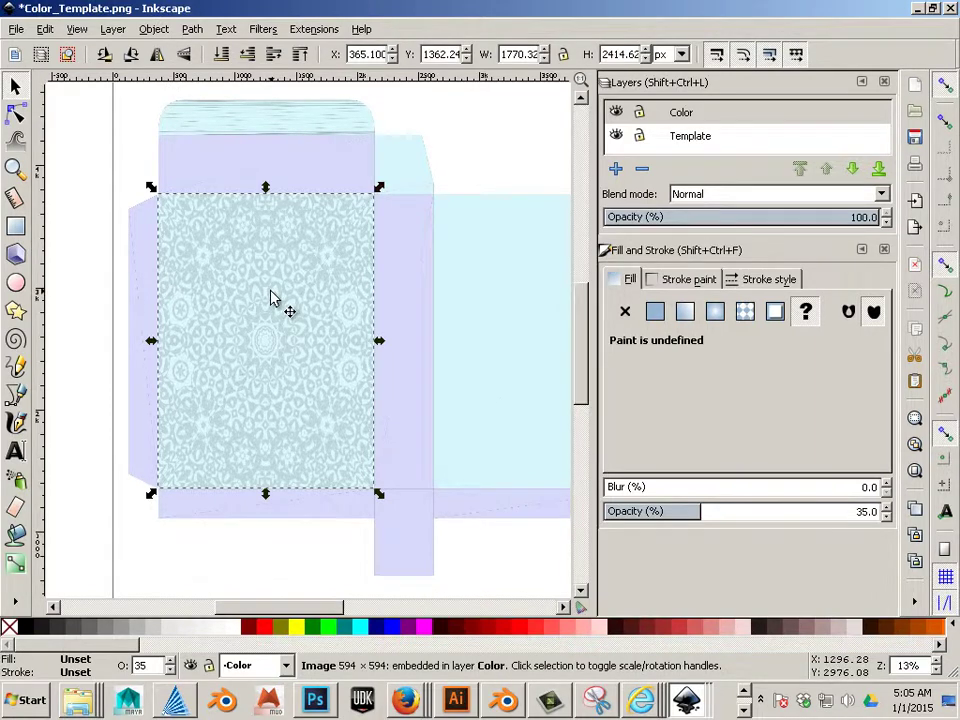
left_click(155, 29)
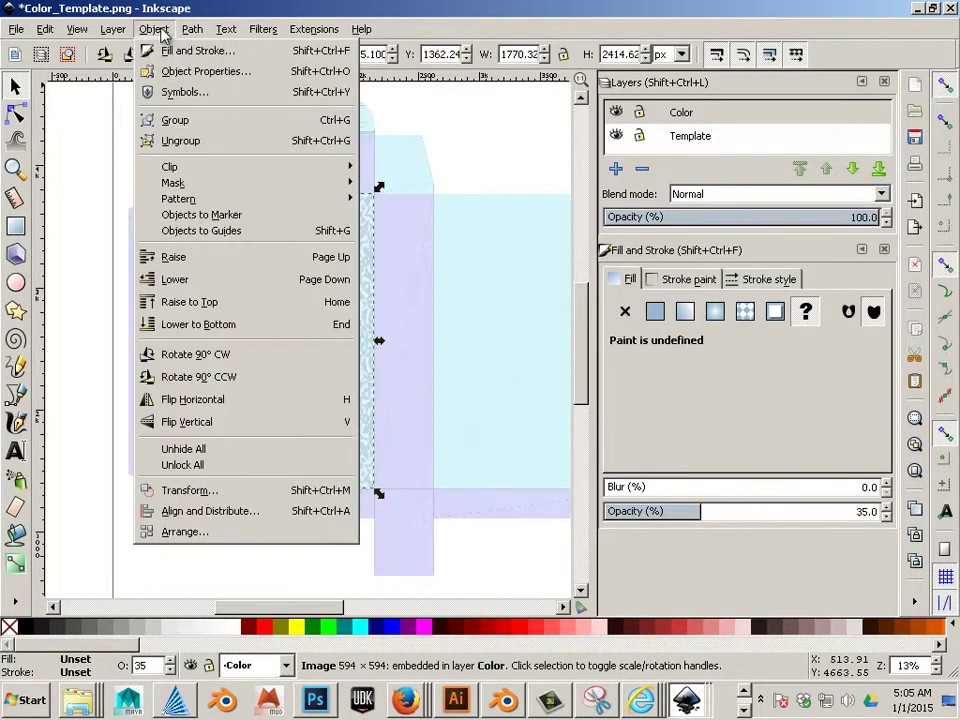
mouse_move(186, 33)
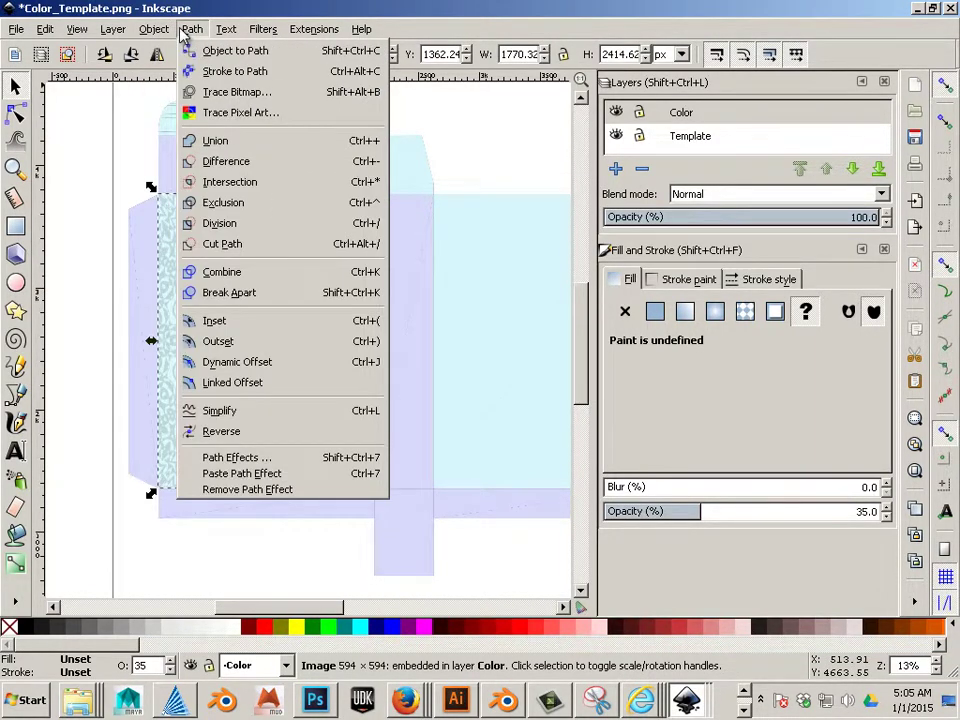
mouse_move(113, 31)
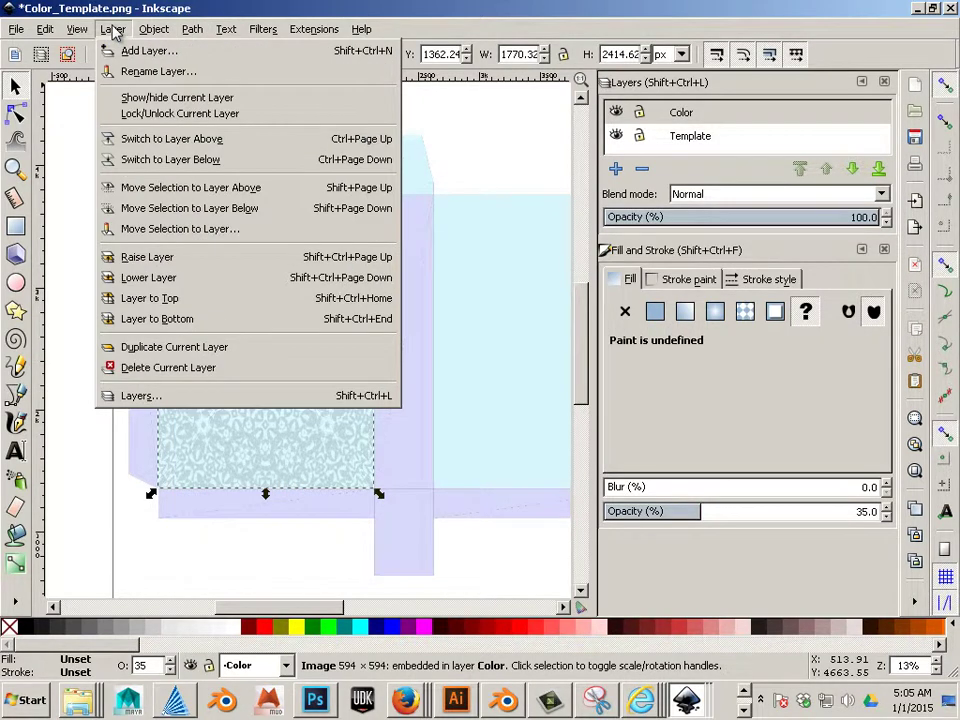
mouse_move(145, 35)
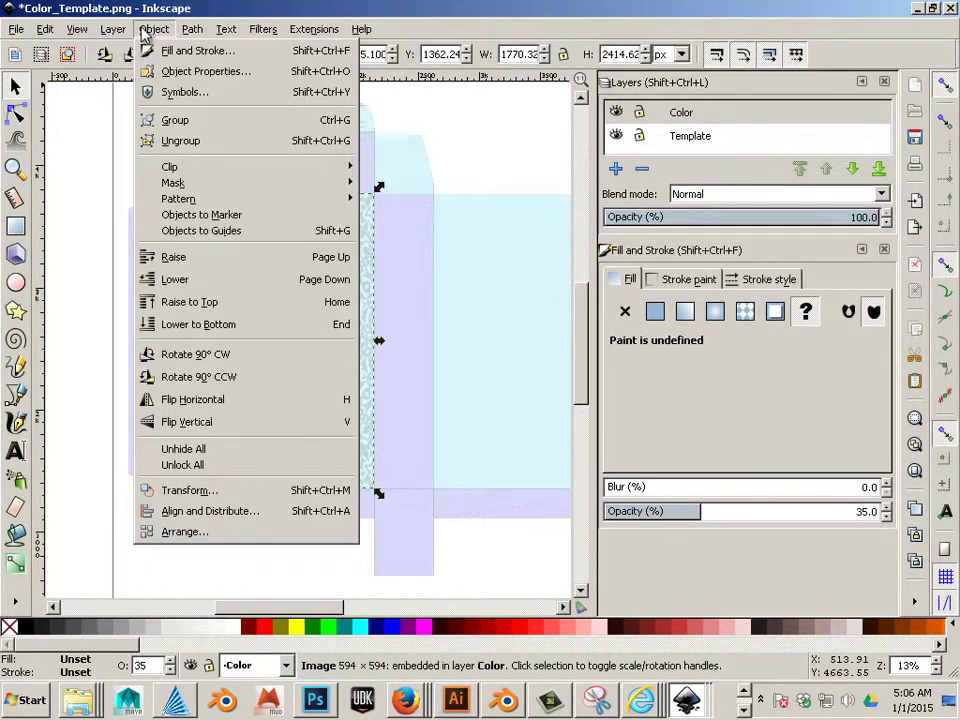
left_click(218, 304)
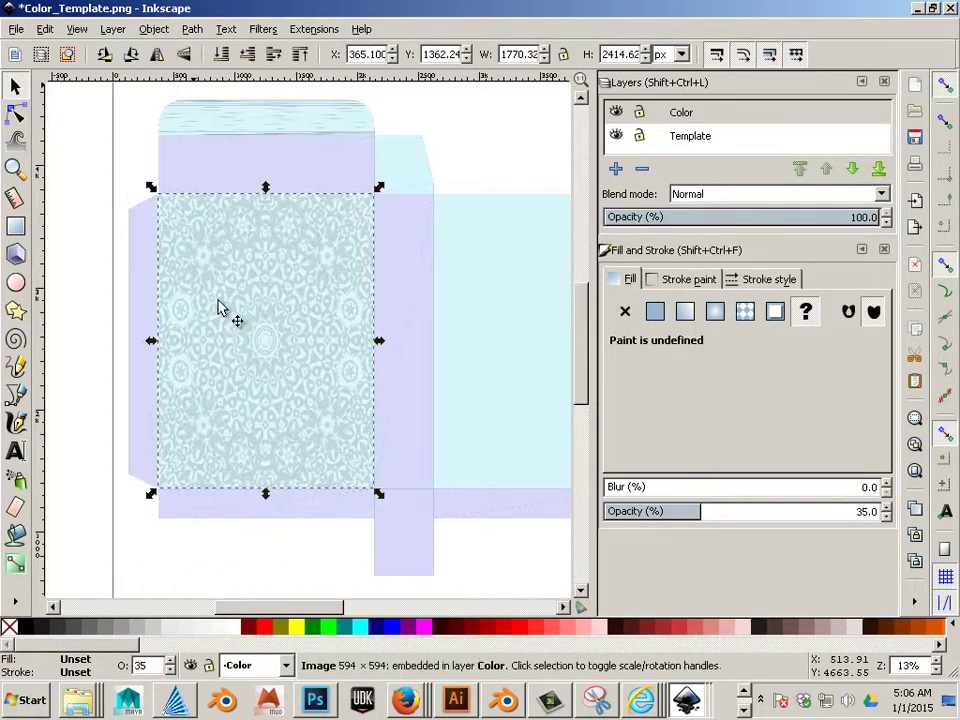
- Toggle the Template layer's visibility off and back on to check what it contains
left_click(690, 137)
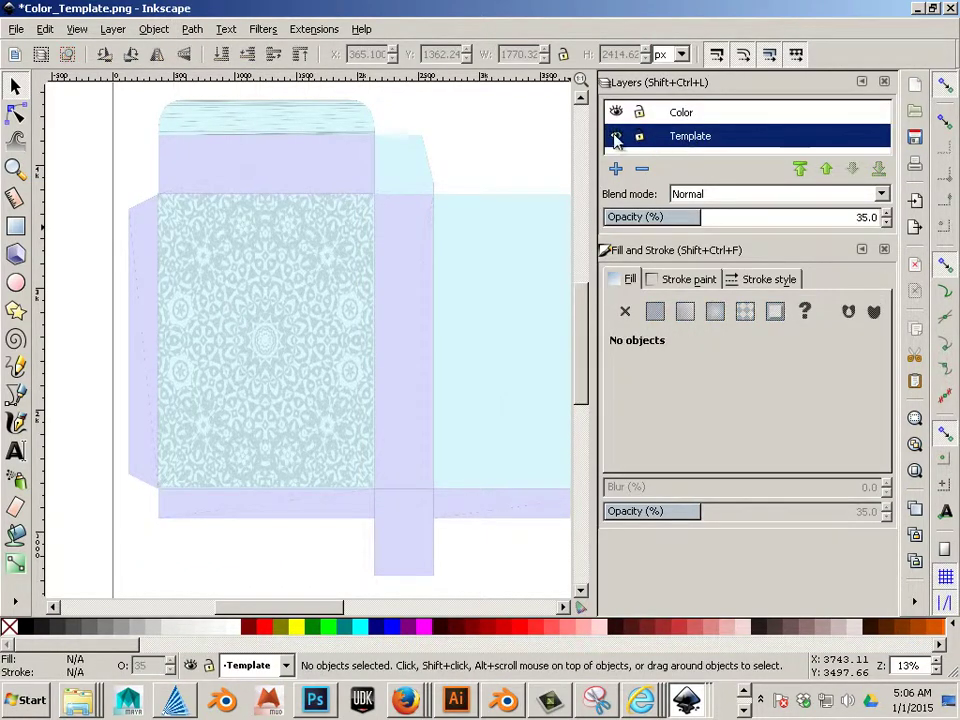
left_click(616, 136)
left_click(616, 136)
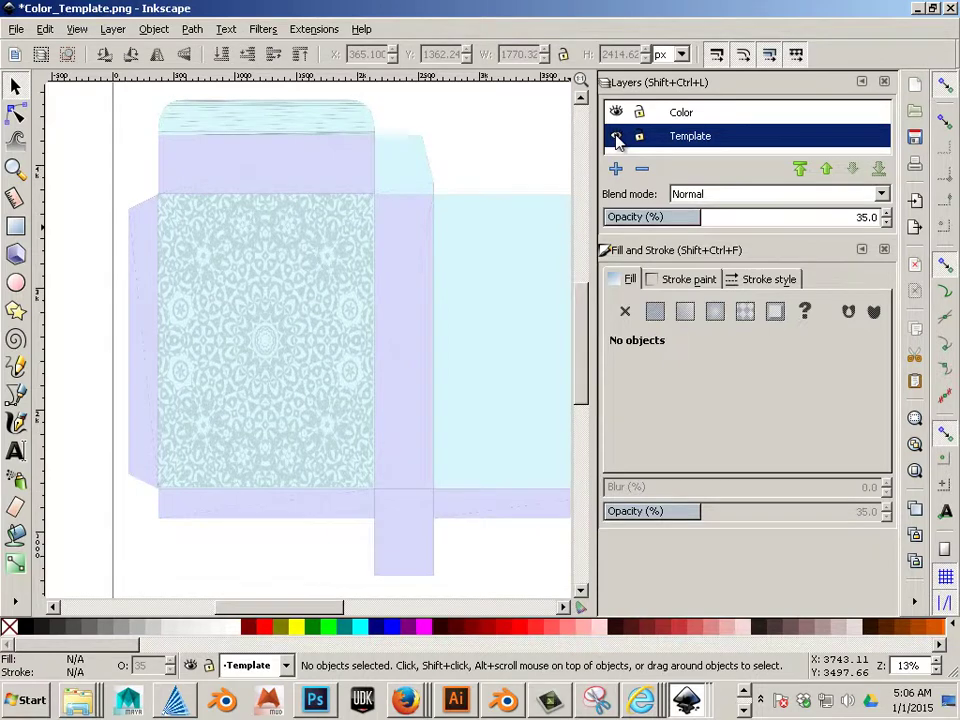
- Set the pattern image's own opacity to 100%
left_click(685, 116)
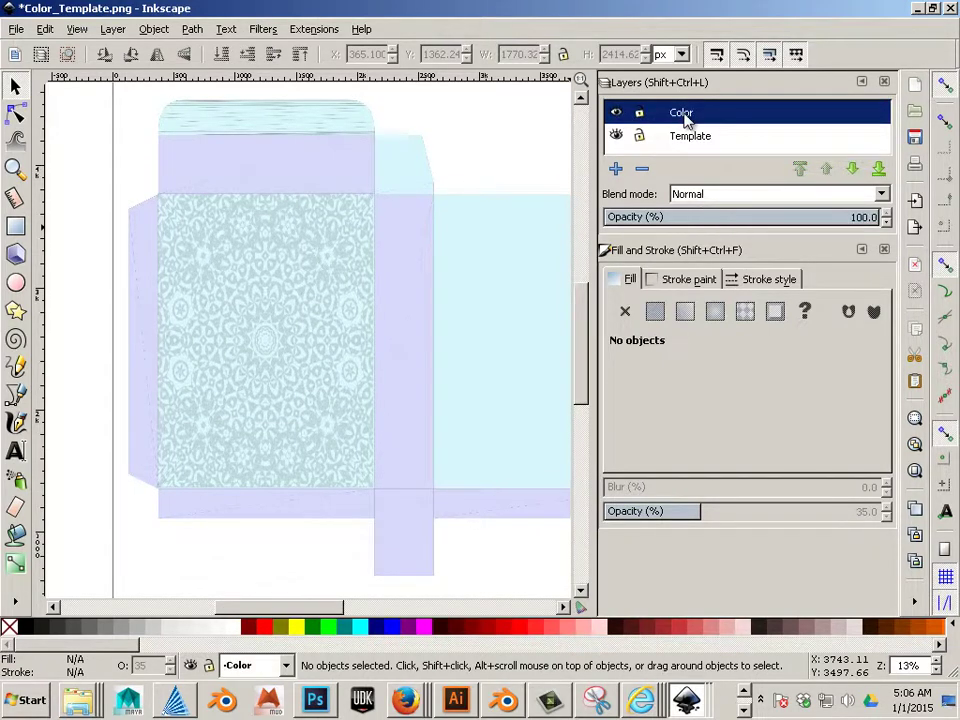
left_click(278, 312)
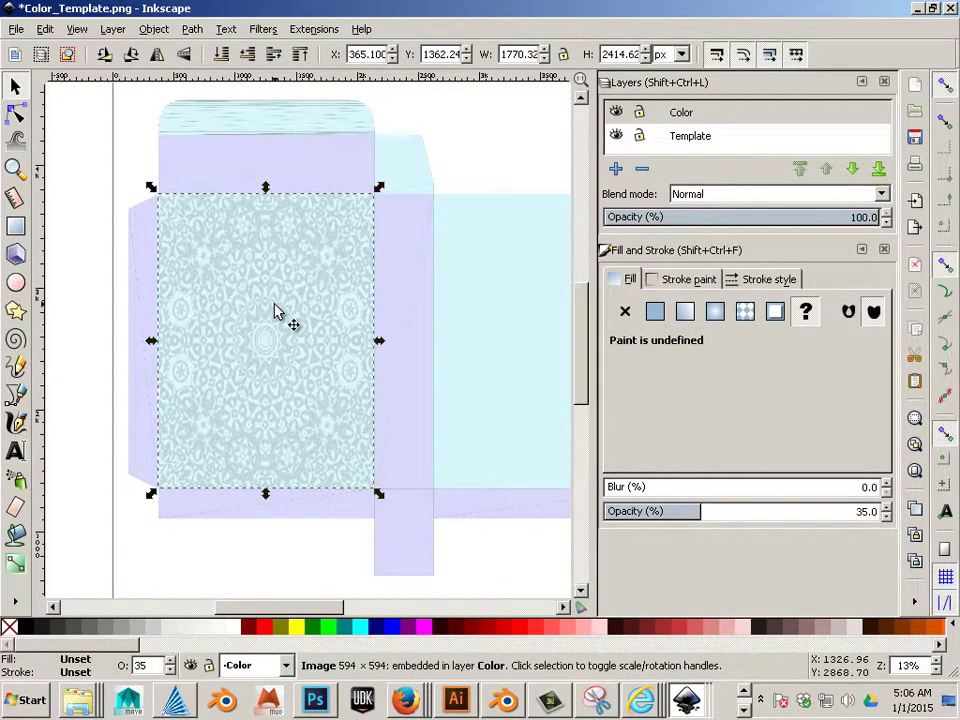
left_click_drag(694, 514, 860, 521)
left_click_drag(728, 511, 903, 507)
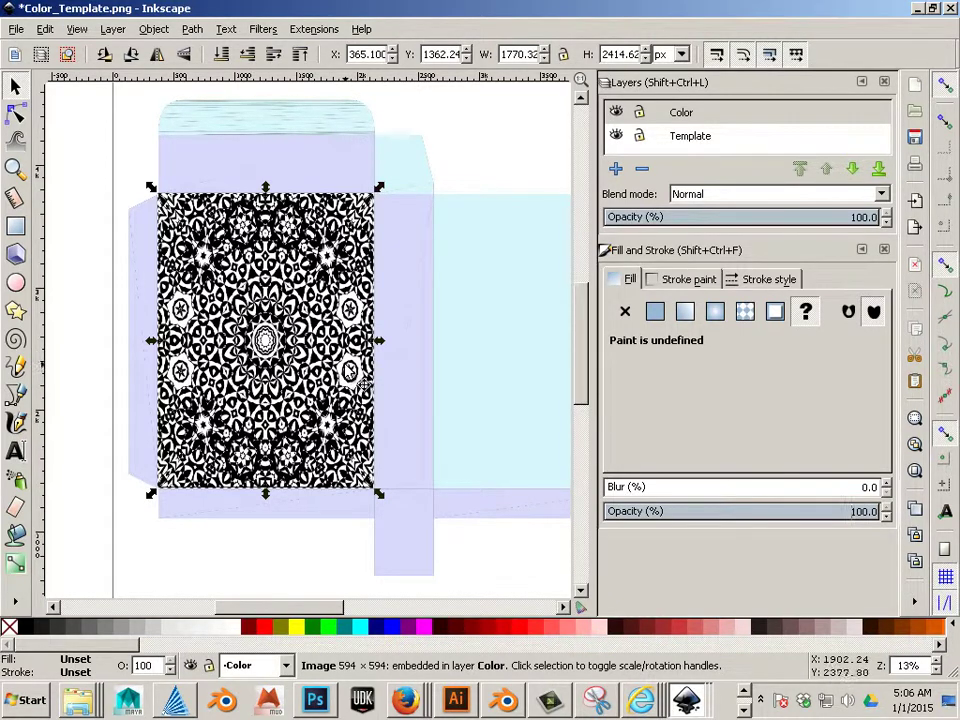
- Lower the opacity of the whole Color layer to 37%
left_click(412, 432)
left_click(343, 432)
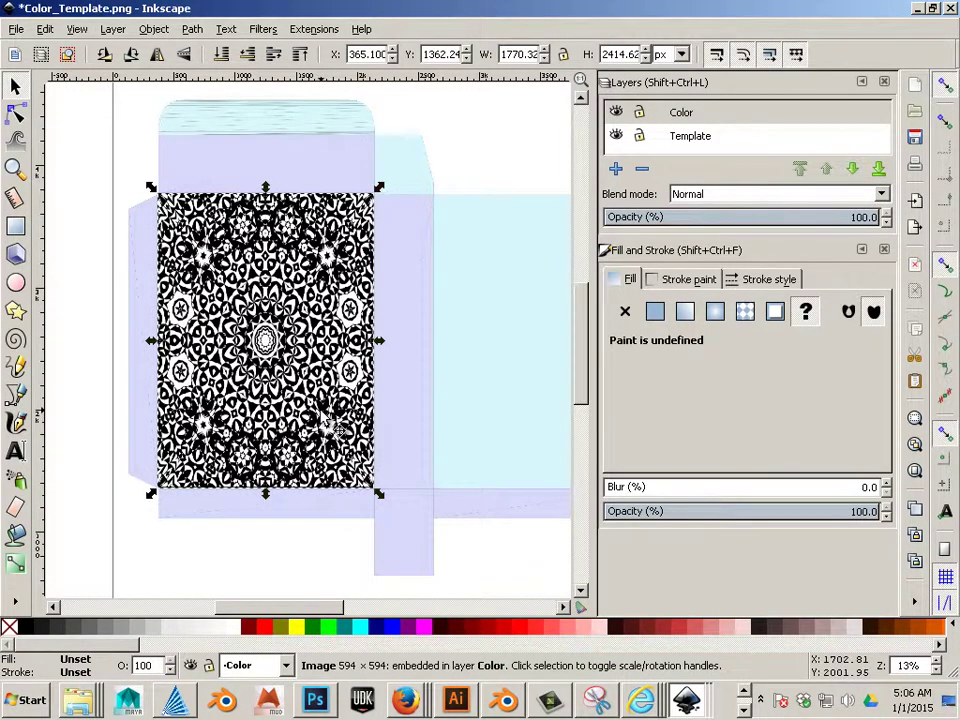
scroll(338, 428, "down", 2)
scroll(336, 428, "up", 2)
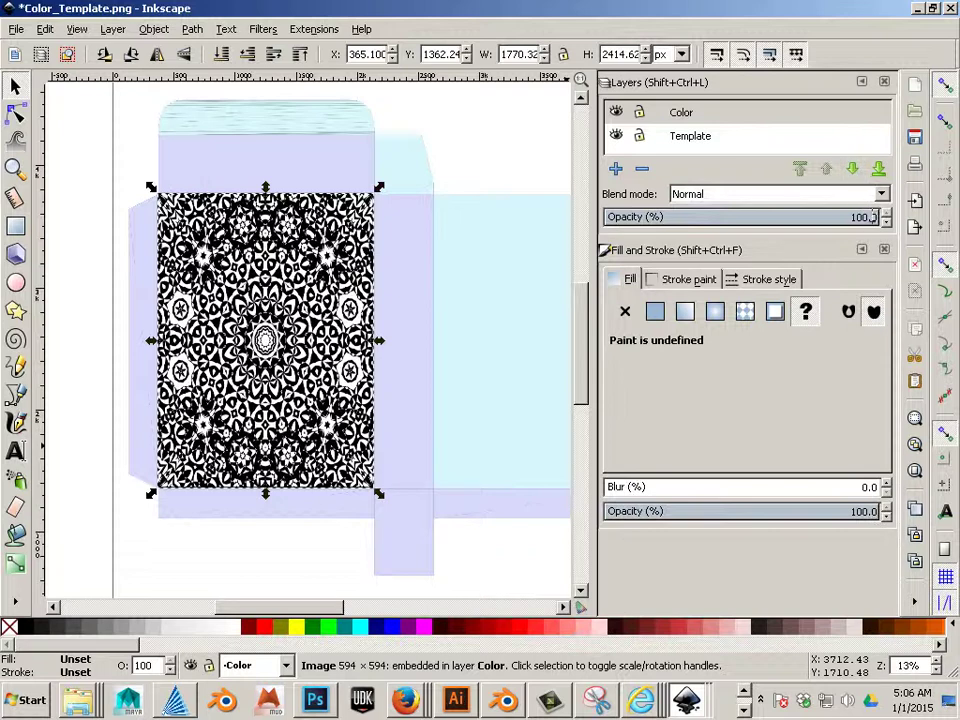
left_click_drag(886, 222, 889, 230)
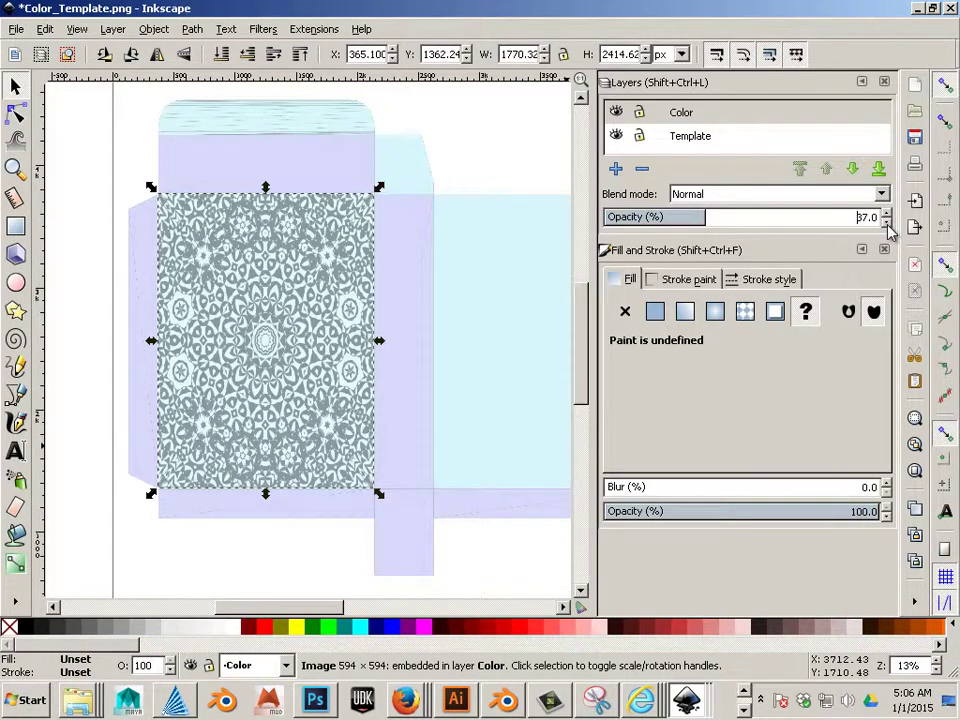
- Add a new layer named Text above the Color layer
left_click(616, 169)
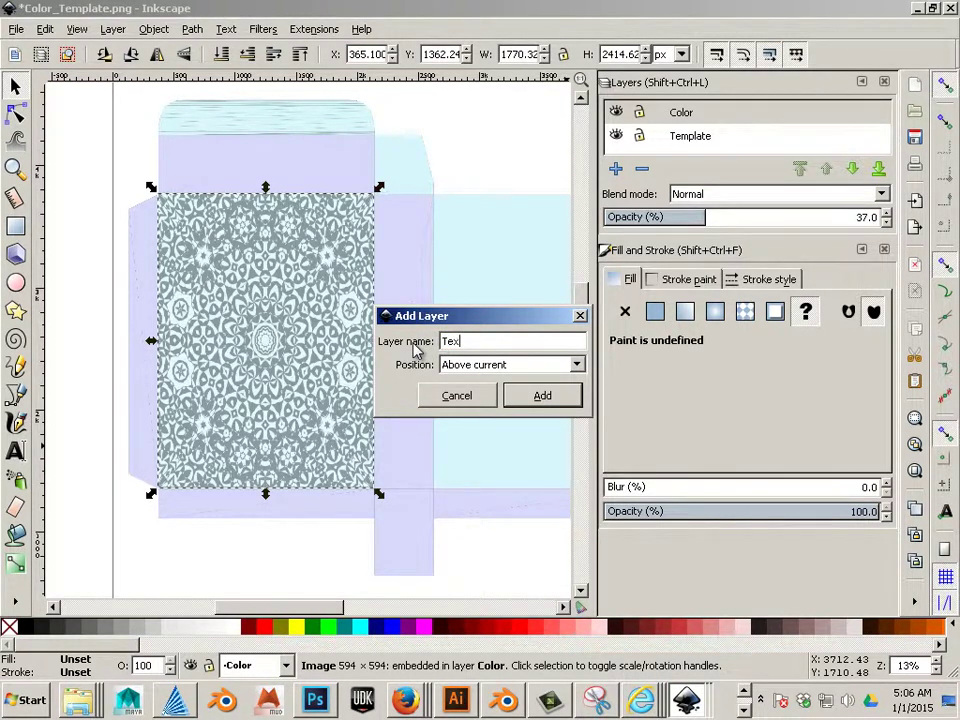
type("Text")
key("Return")
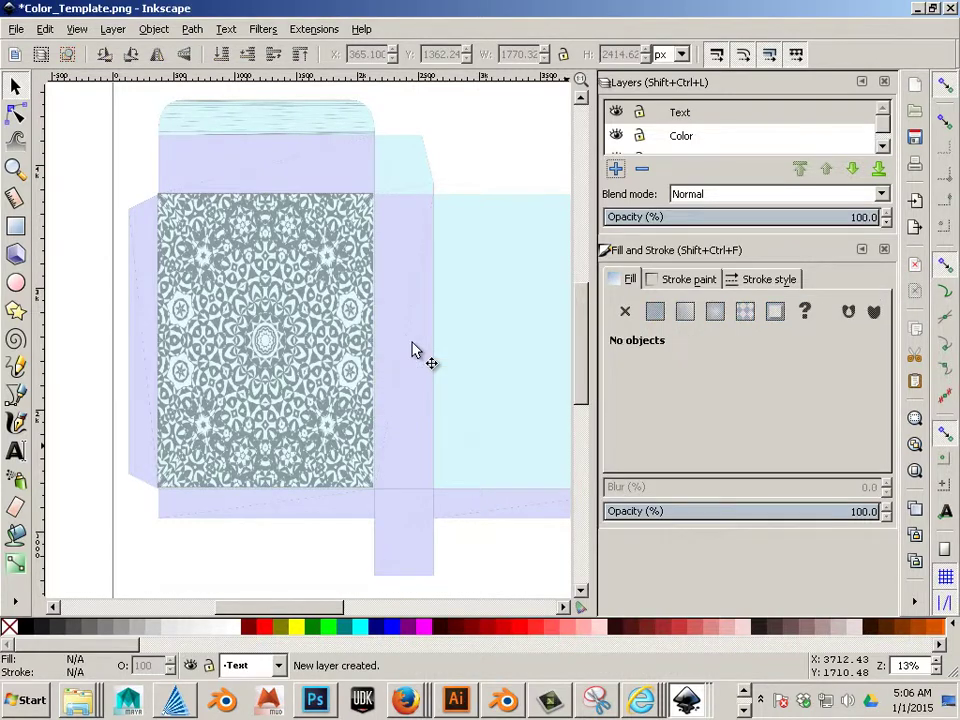
- Create a flowed text frame inside the patterned panel and enter "Back Of Box" in it
key("t")
left_click_drag(194, 253, 335, 377)
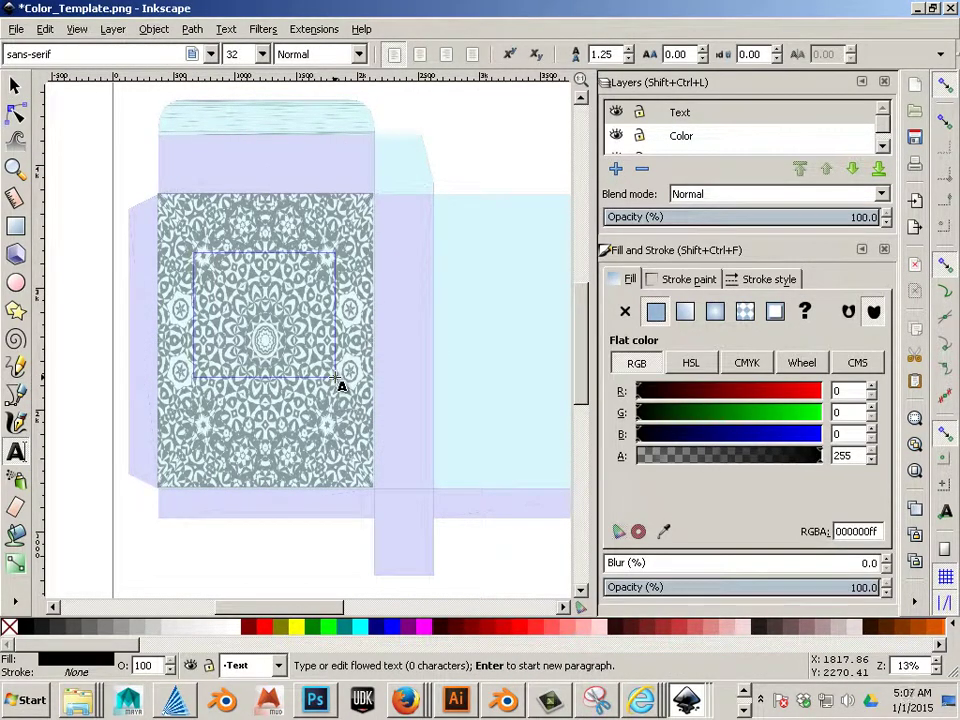
type("Tee")
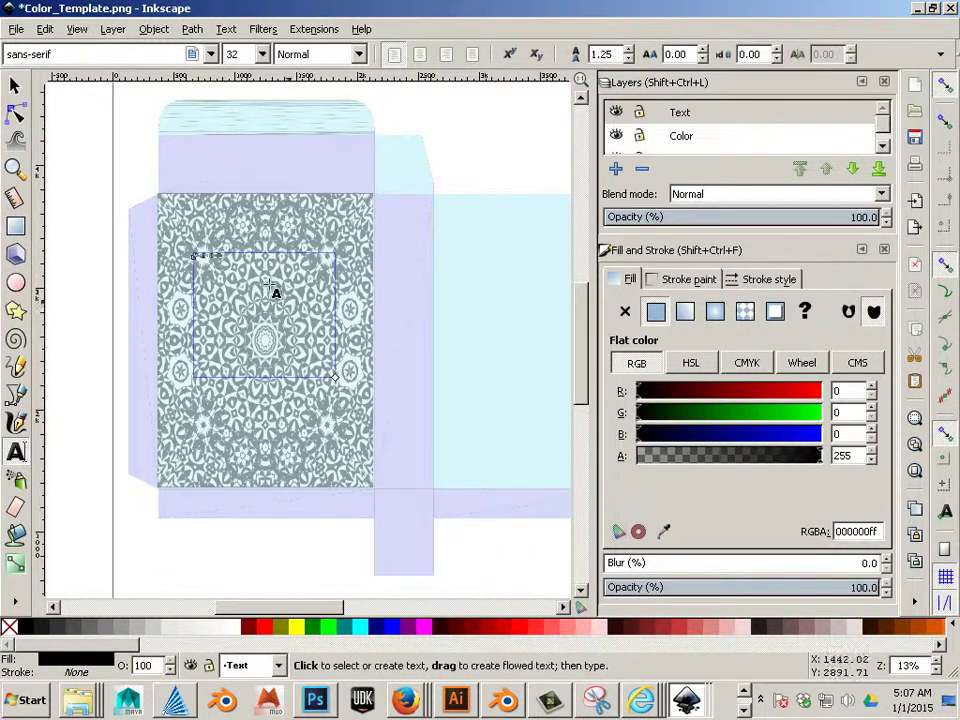
- Set the font size of the "Back Of Box" text to 250
left_click(230, 262)
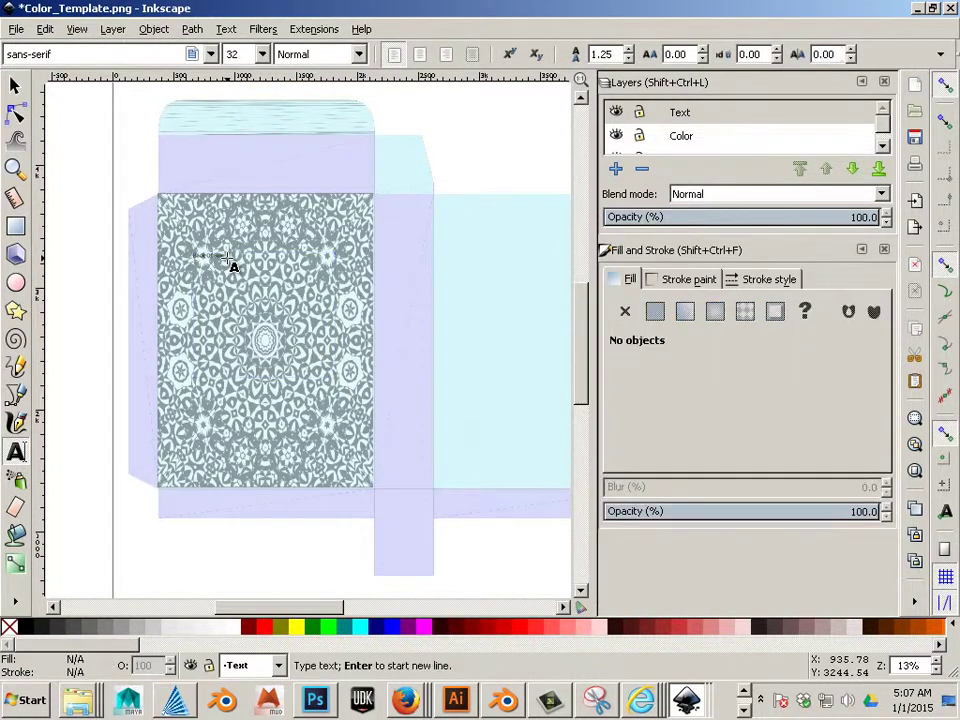
left_click(218, 256)
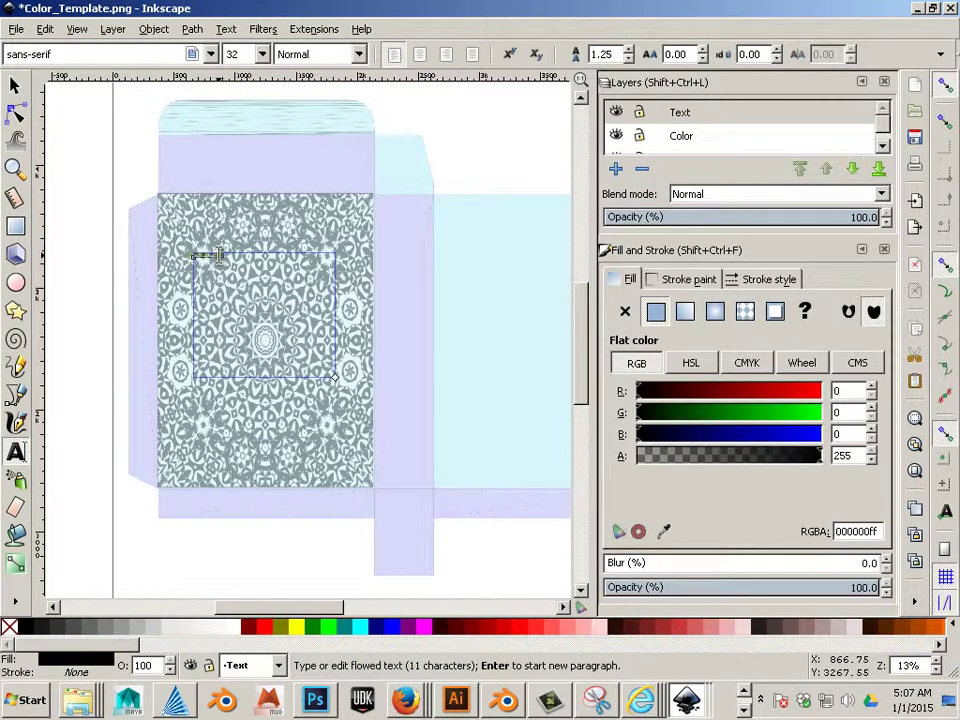
left_click(262, 54)
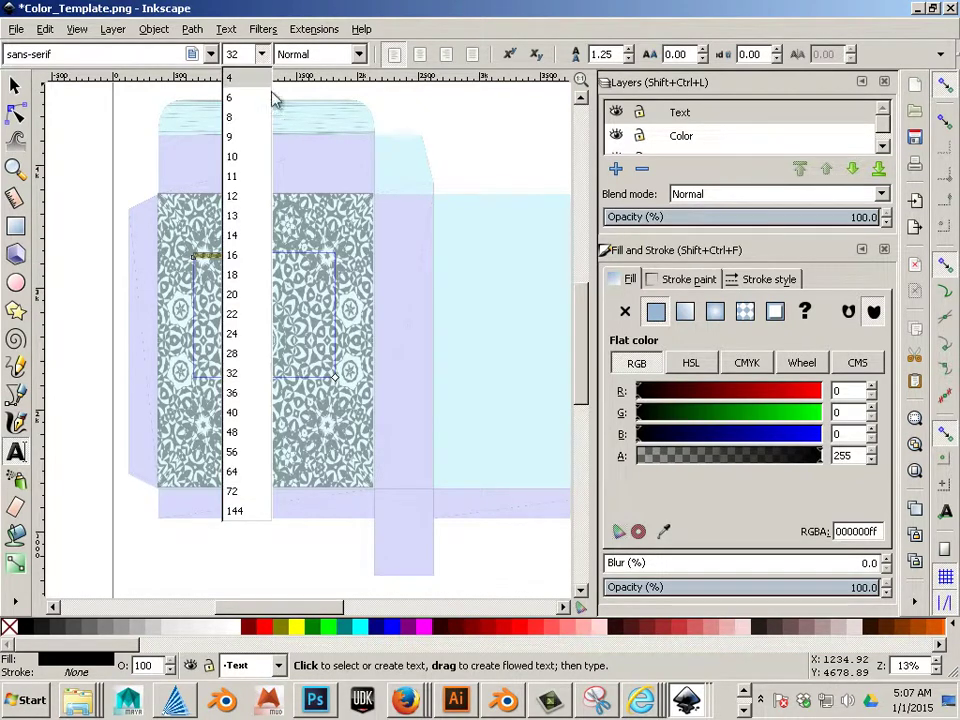
left_click(236, 452)
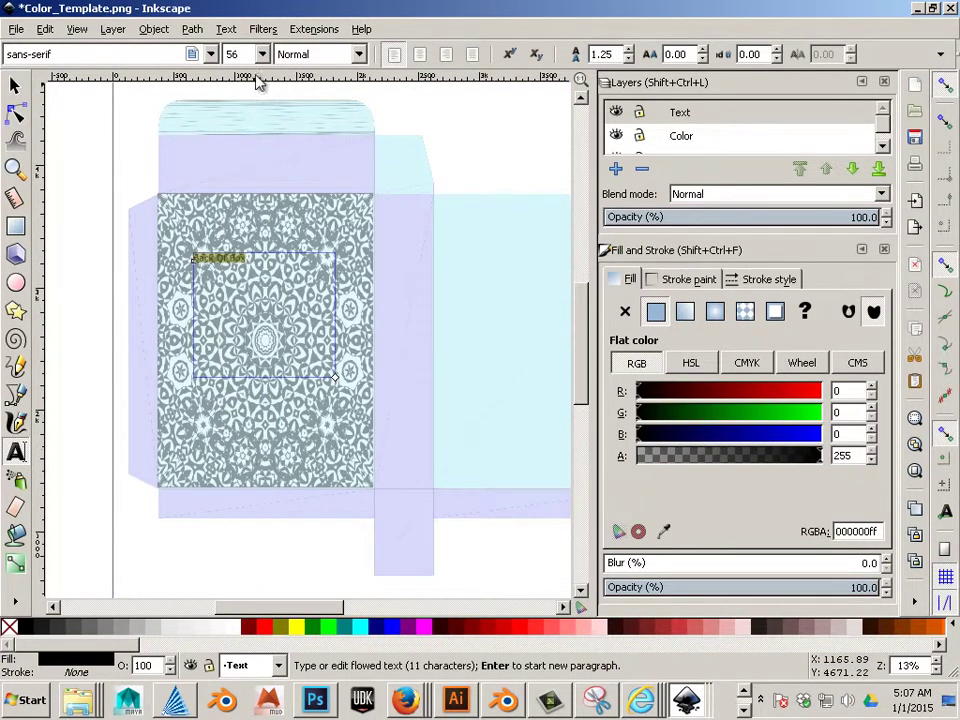
left_click(262, 54)
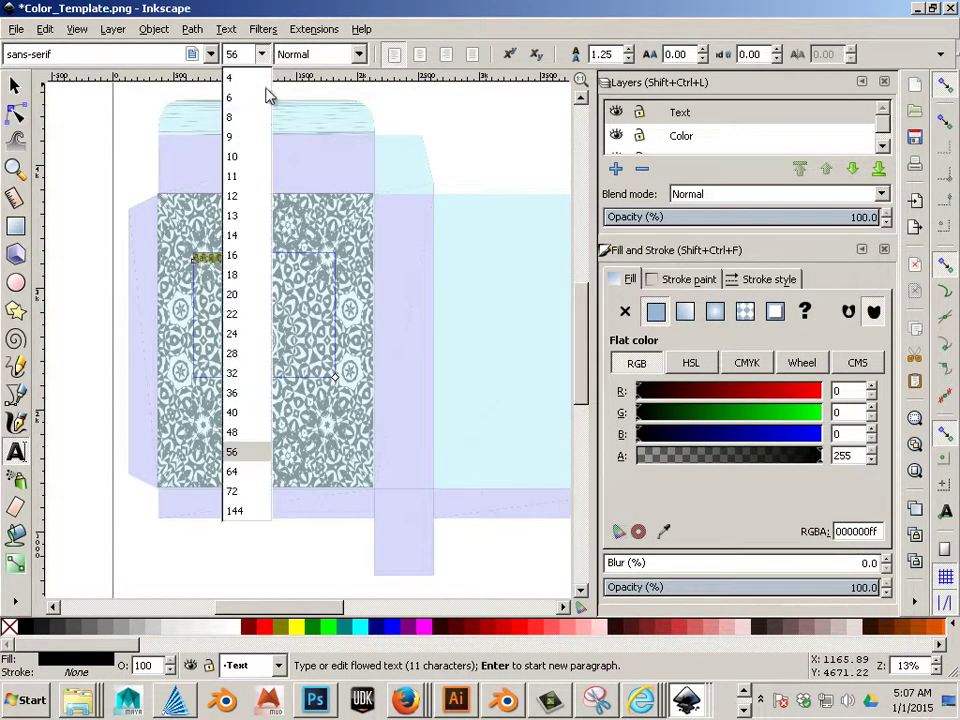
left_click(235, 511)
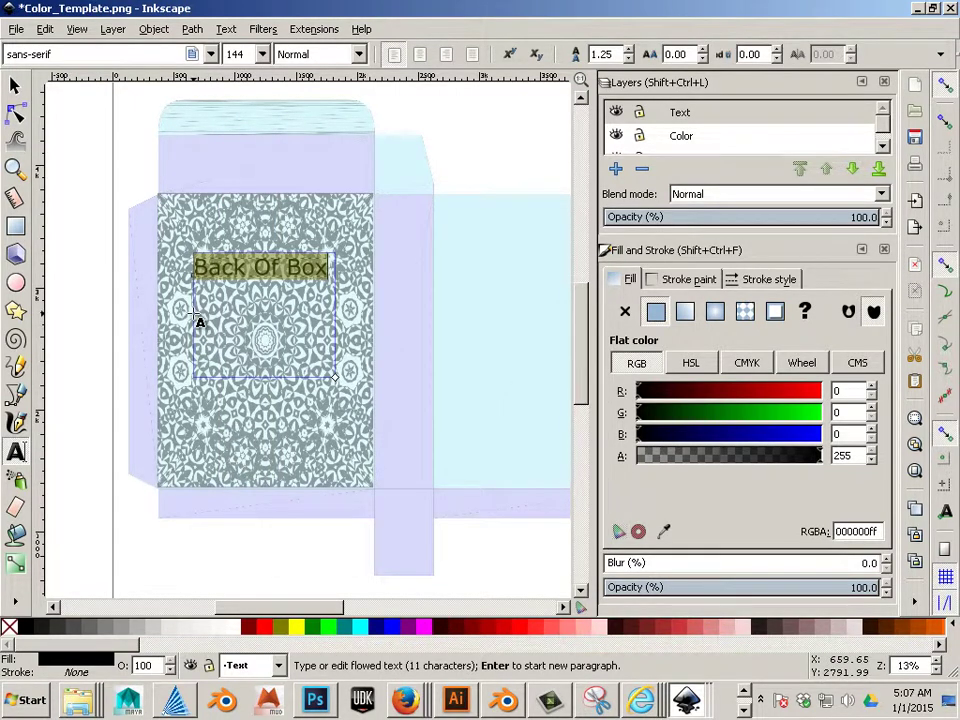
double_click(243, 54)
type("250")
key("Return")
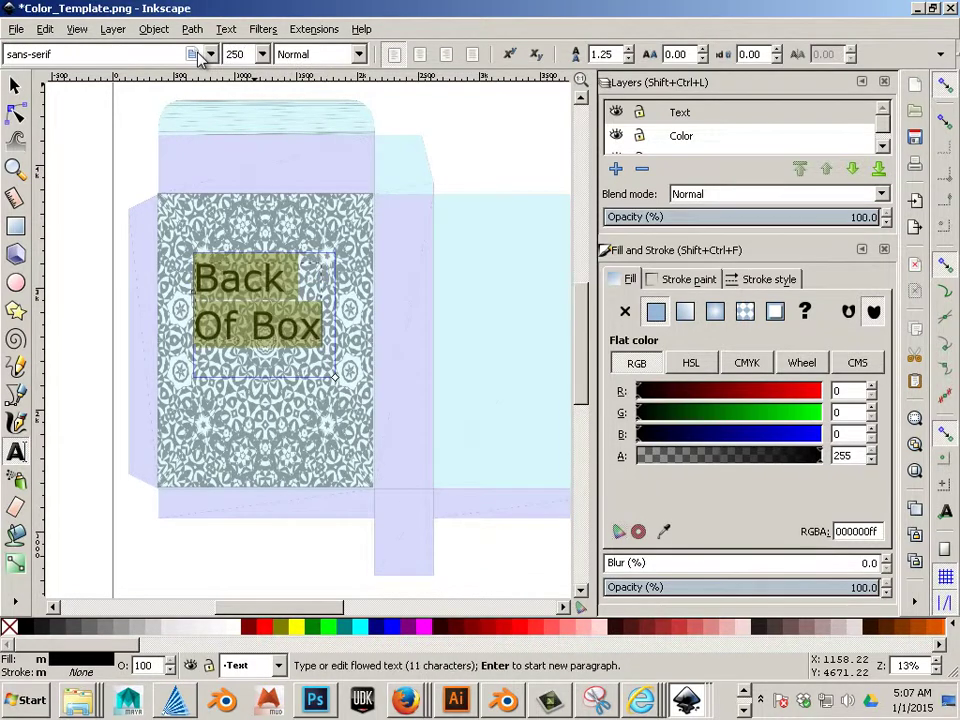
- Stretch the "Back Of Box" text to about 1178 px wide and move it lower on the patterned panel
left_click(15, 86)
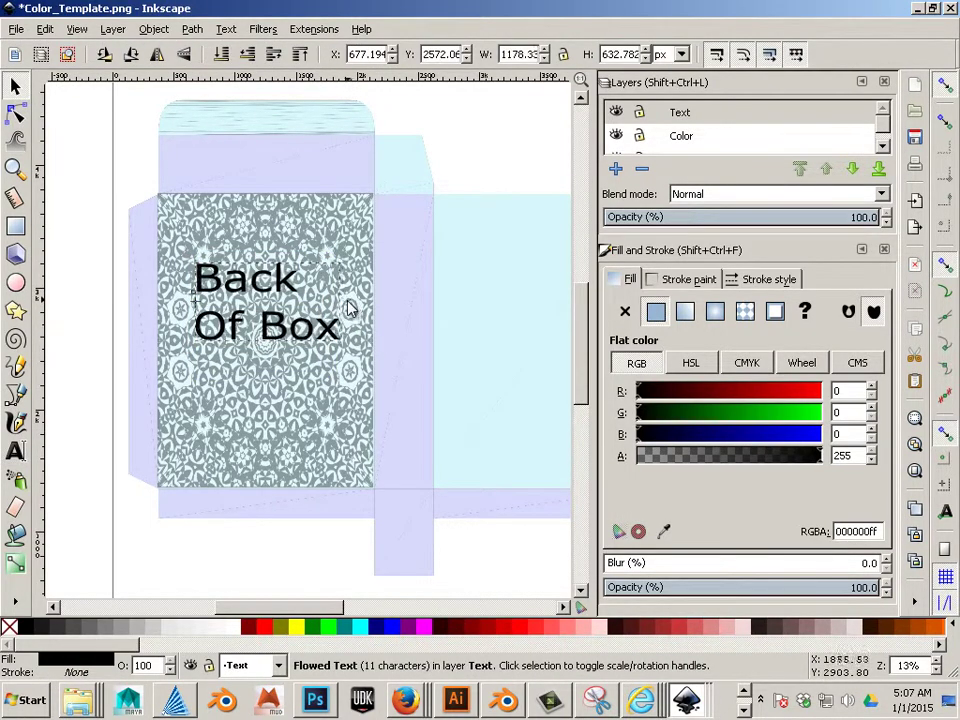
left_click_drag(301, 338, 307, 373)
- Widen the flowed text frame beyond the panel so that "Back Of Box" fits on a single line
left_click(17, 450)
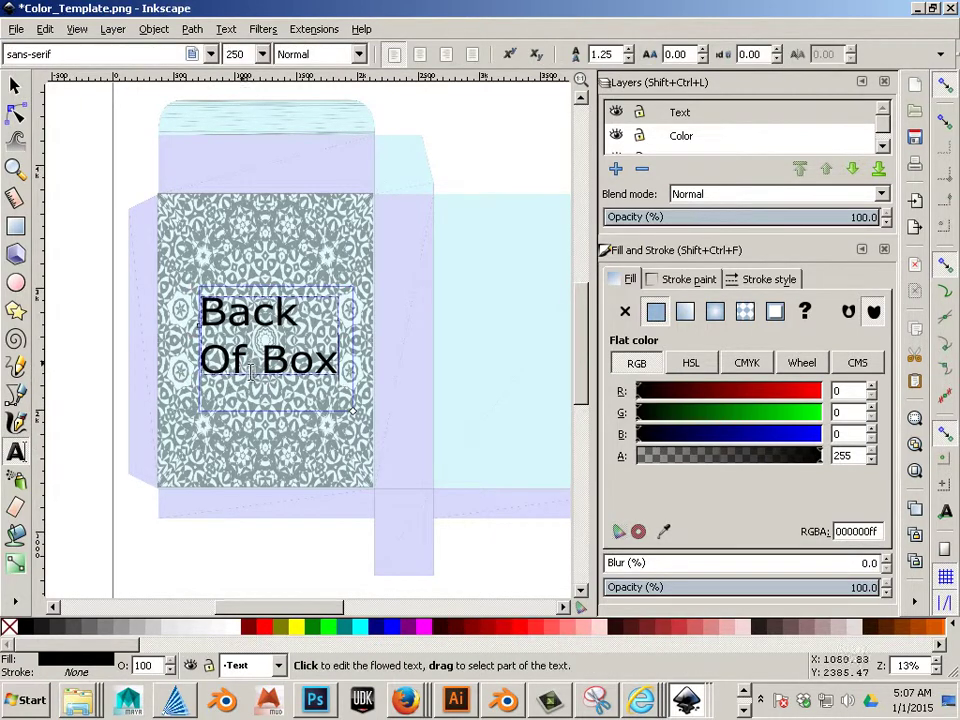
left_click_drag(201, 360, 338, 362)
left_click(320, 352)
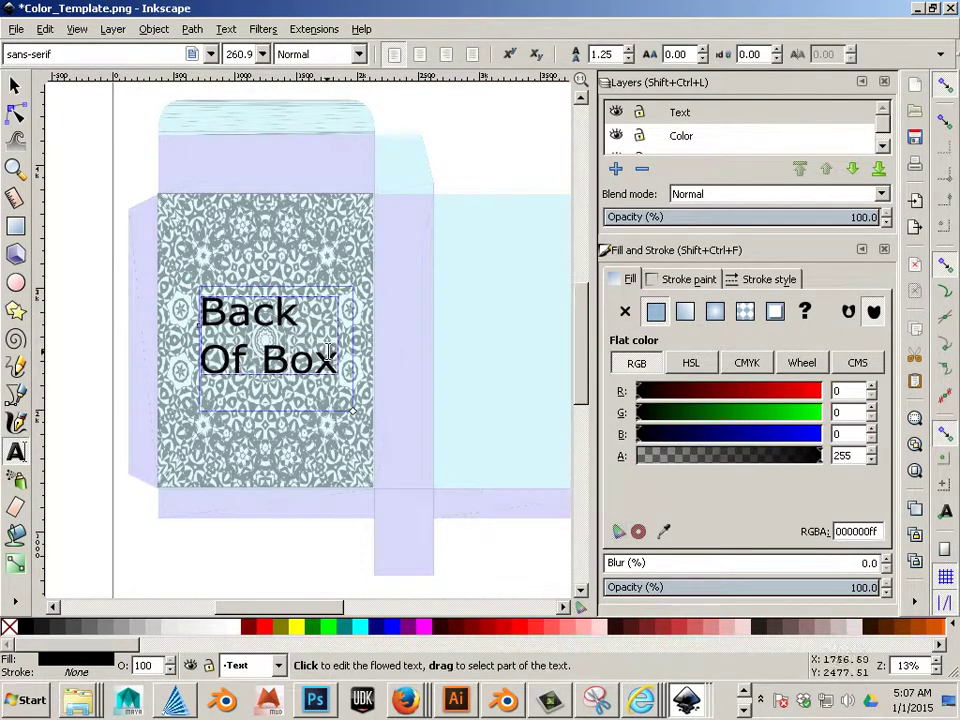
key("ctrl+a")
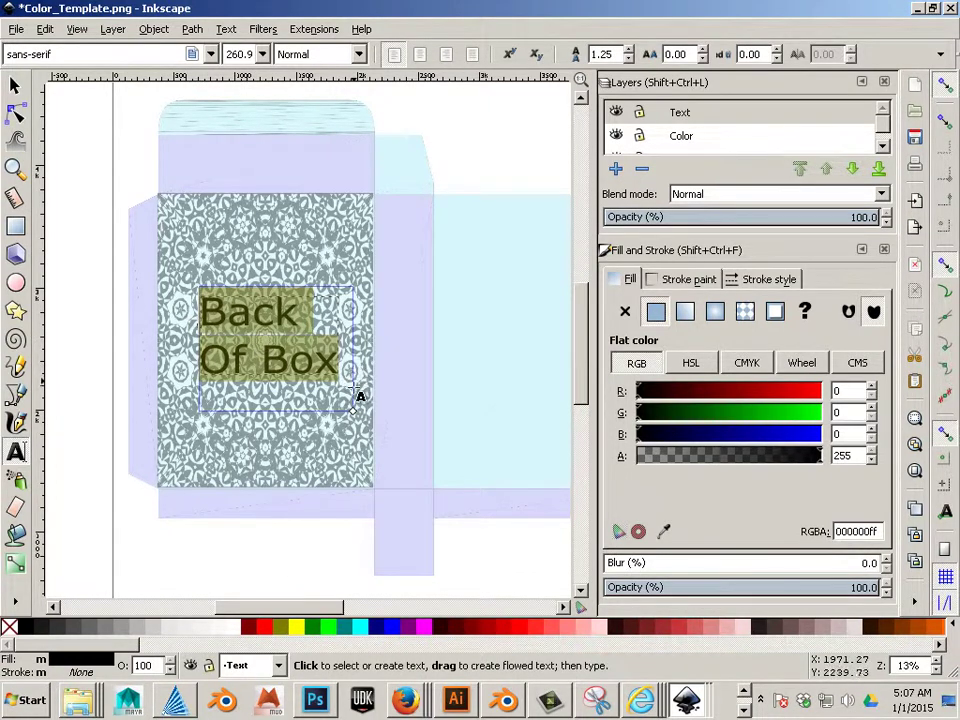
left_click_drag(354, 410, 465, 379)
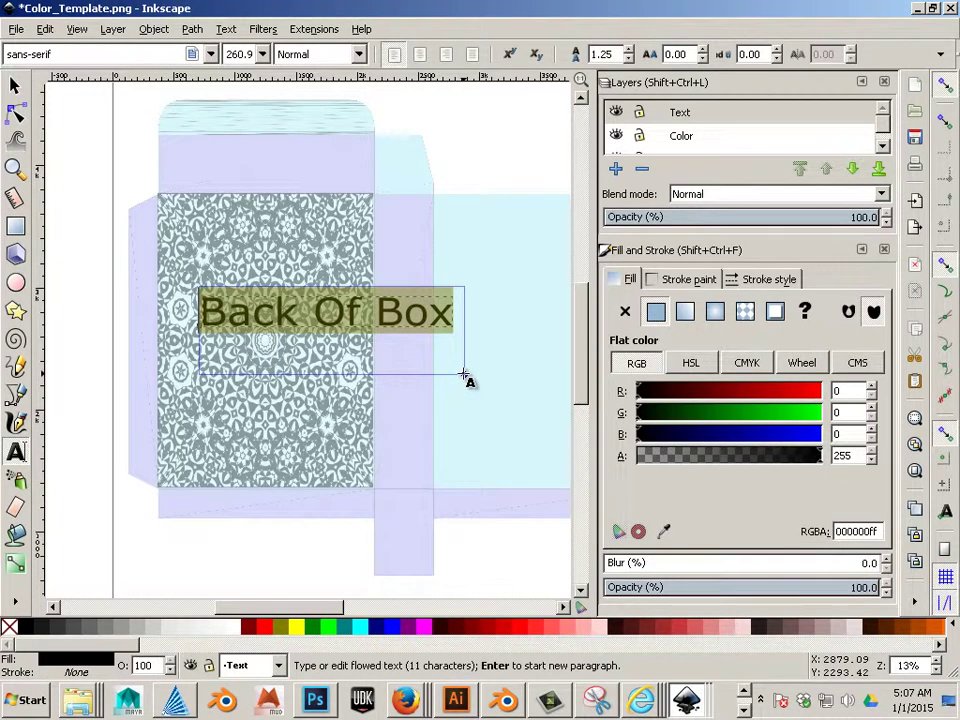
- Move and resize the "Back Of Box" text to about 1426 by 336 px so it sits within the patterned panel's width
left_click(15, 87)
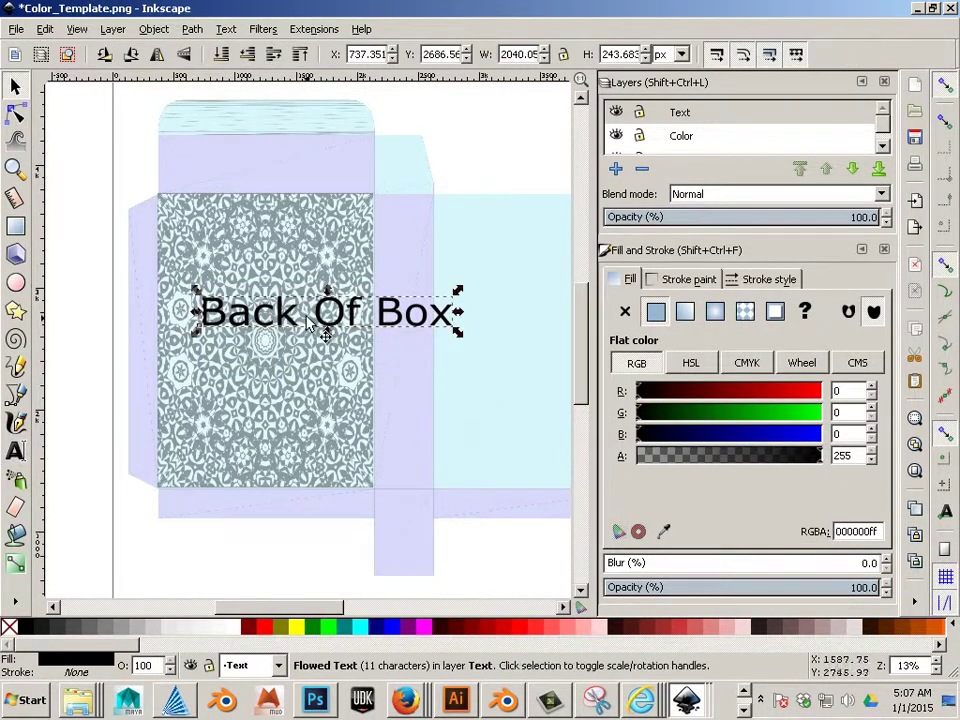
left_click_drag(250, 315, 229, 279)
left_click_drag(436, 297, 311, 341)
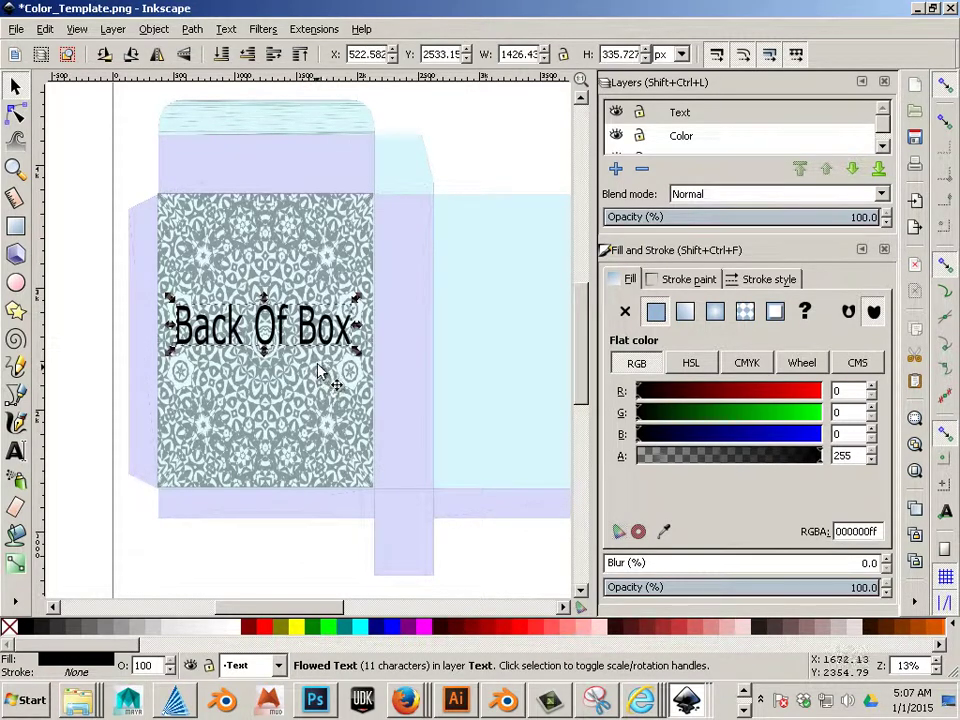
left_click(356, 428, "alt")
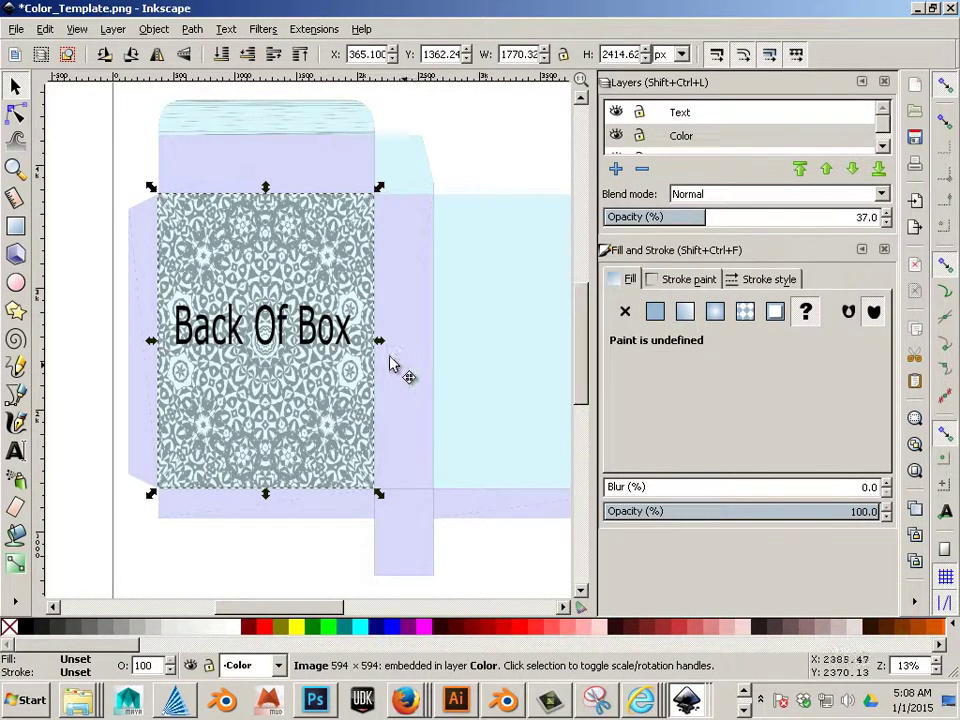
left_click(329, 337)
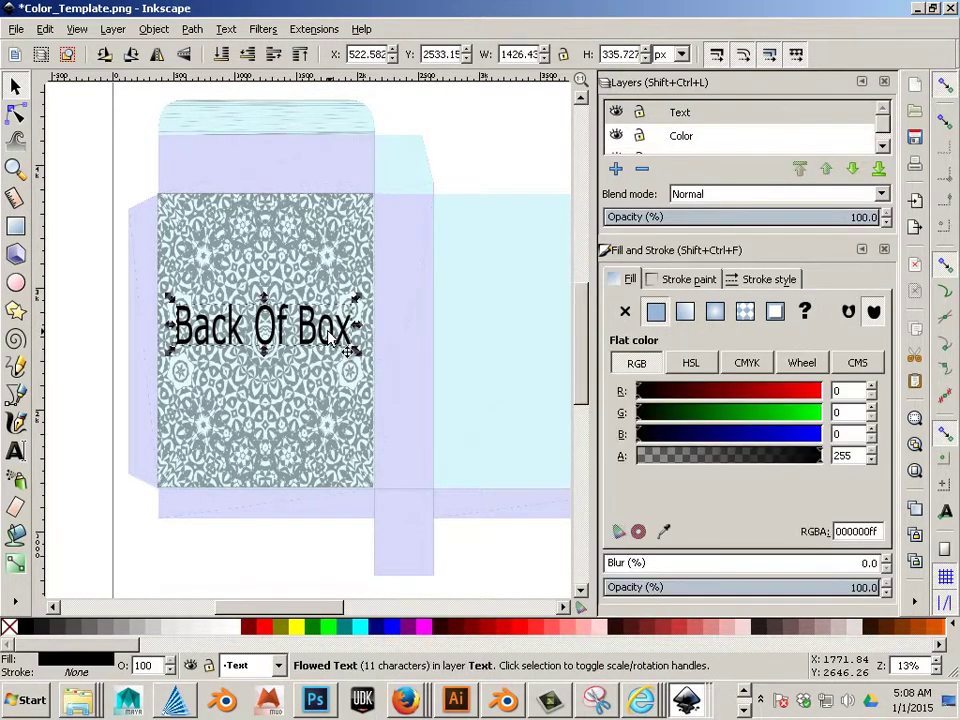
- Move the "Back Of Box" text into the upper part of the patterned panel, then select the pattern image
left_click_drag(325, 335, 324, 284)
left_click(325, 378)
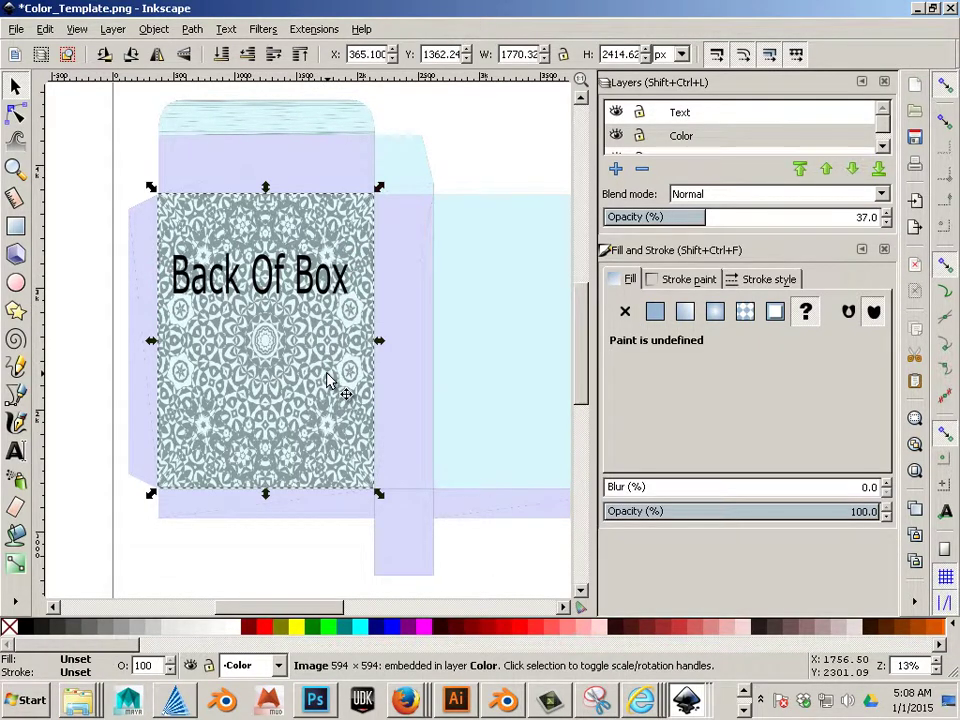
key("ctrl")
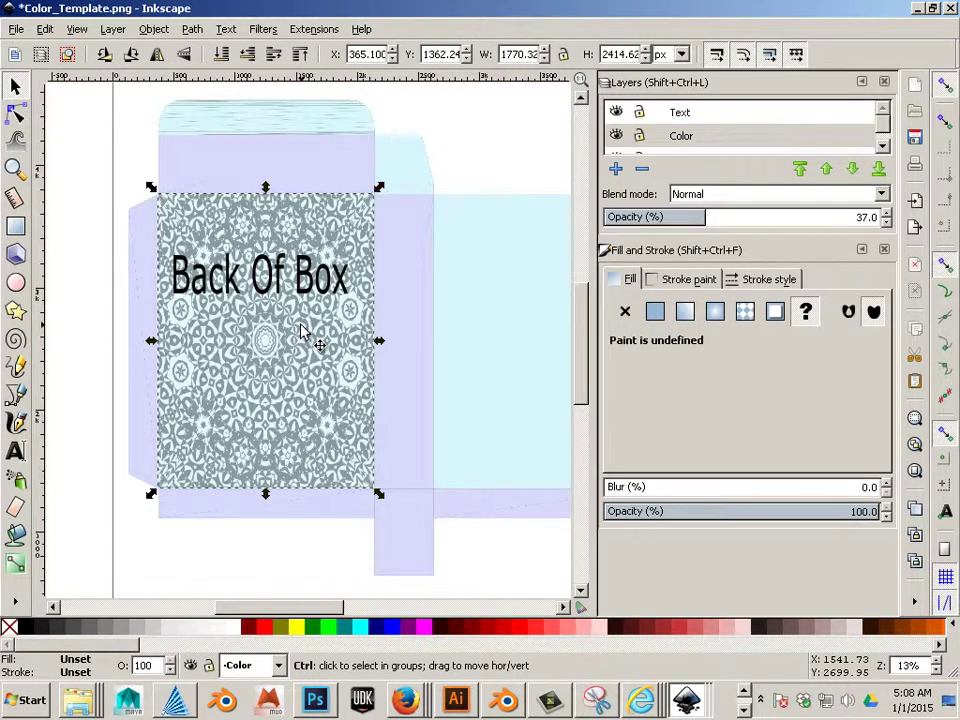
left_click_drag(382, 343, 574, 339)
key("ctrl+z")
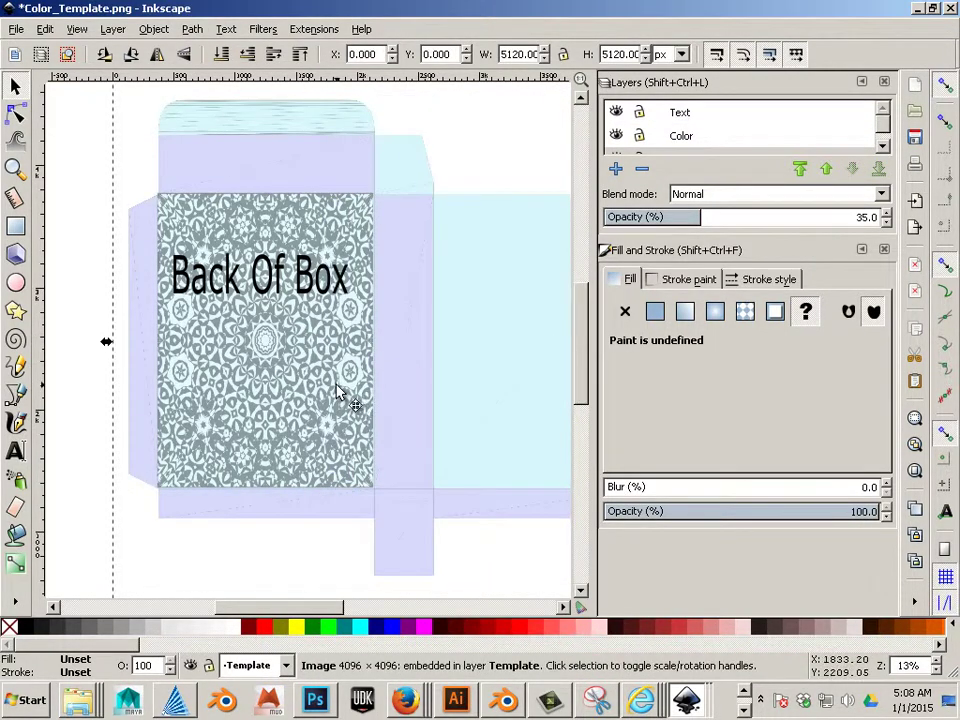
- Reselect the pattern image and lock the Template layer against accidental changes
left_click(338, 390)
scroll(665, 136, "down", 1)
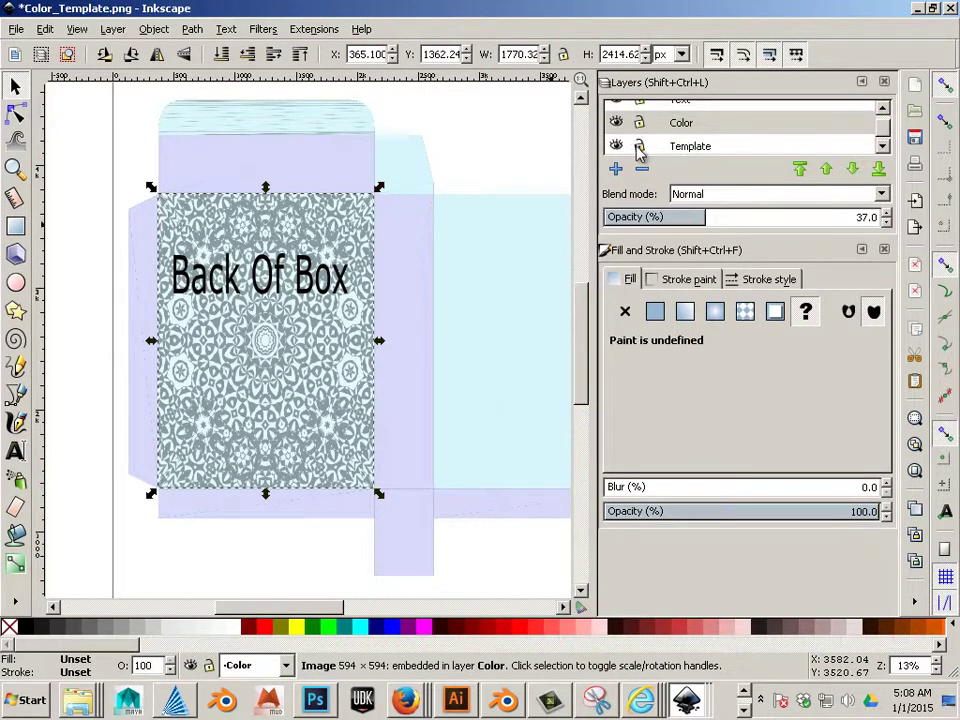
left_click(639, 147)
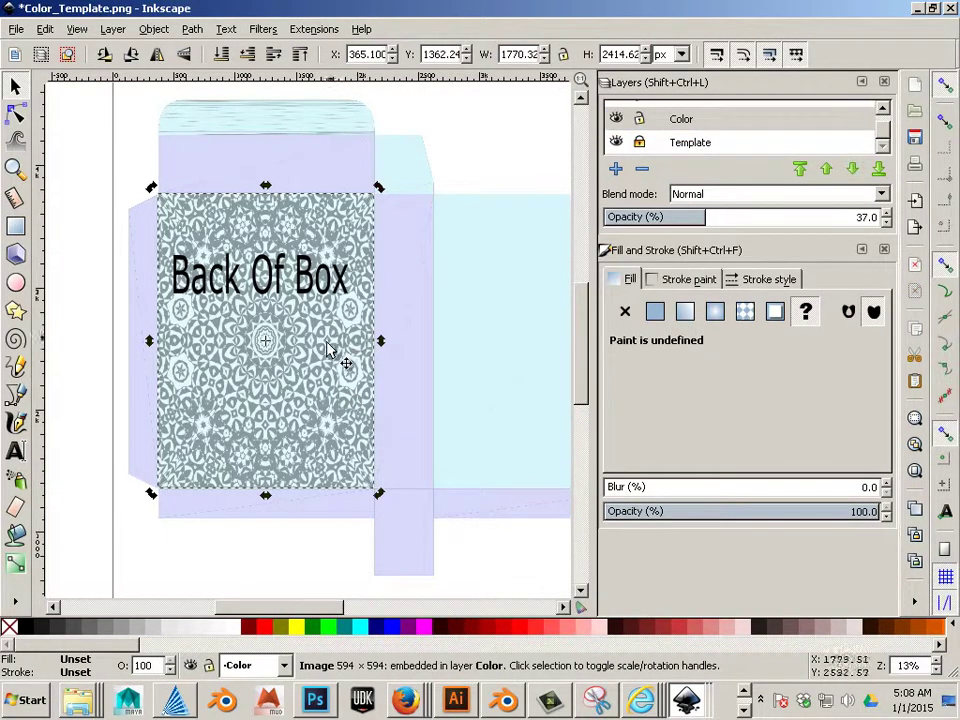
- Duplicate the pattern image and place the copy on the other large box panel at about X 2628, Y 1347 px
key("ctrl")
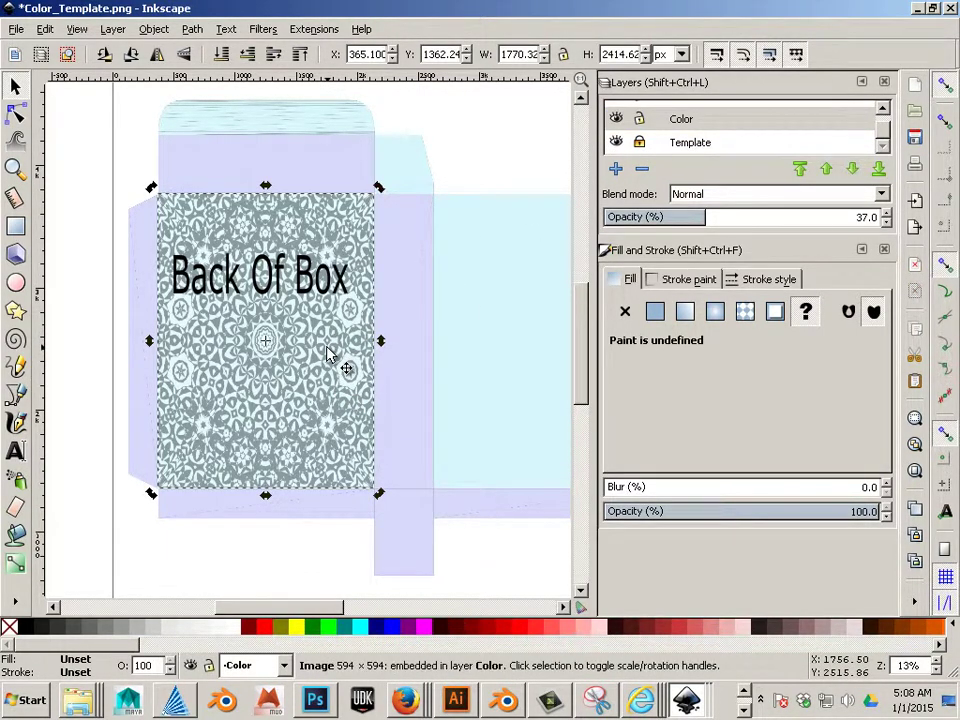
left_click(357, 349)
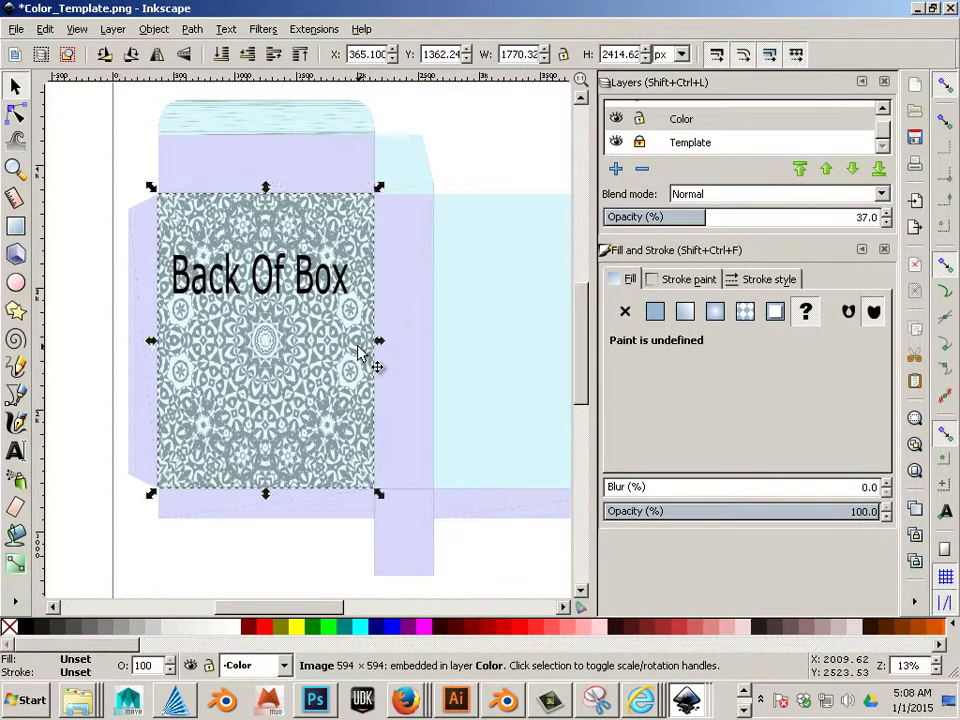
left_click_drag(376, 348, 227, 350)
left_click_drag(347, 612, 277, 610)
left_click_drag(388, 420, 379, 421)
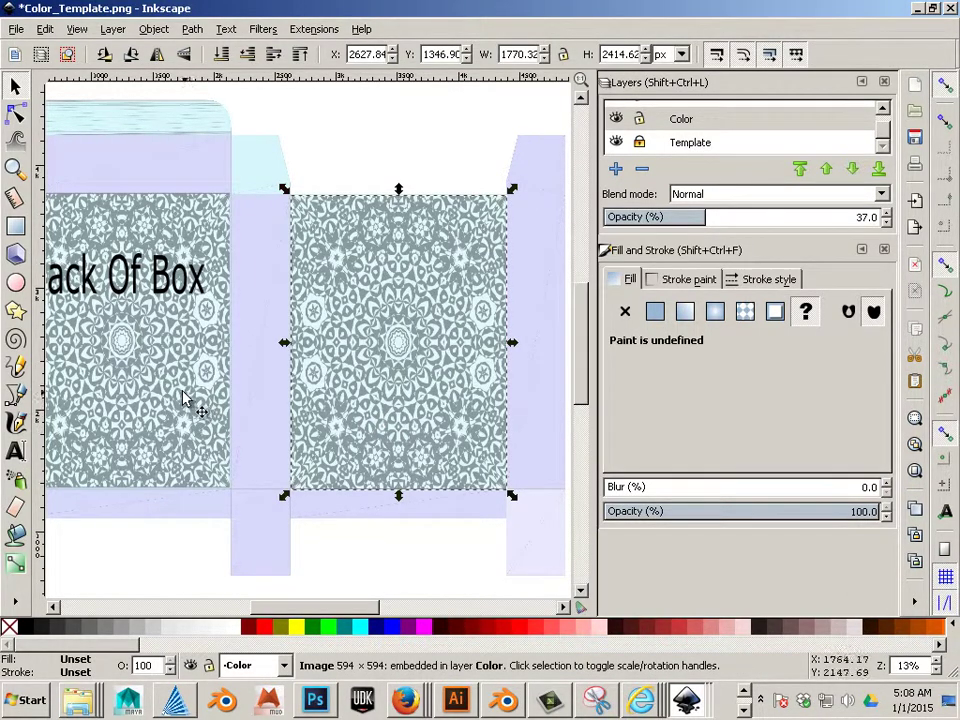
key("ctrl+z")
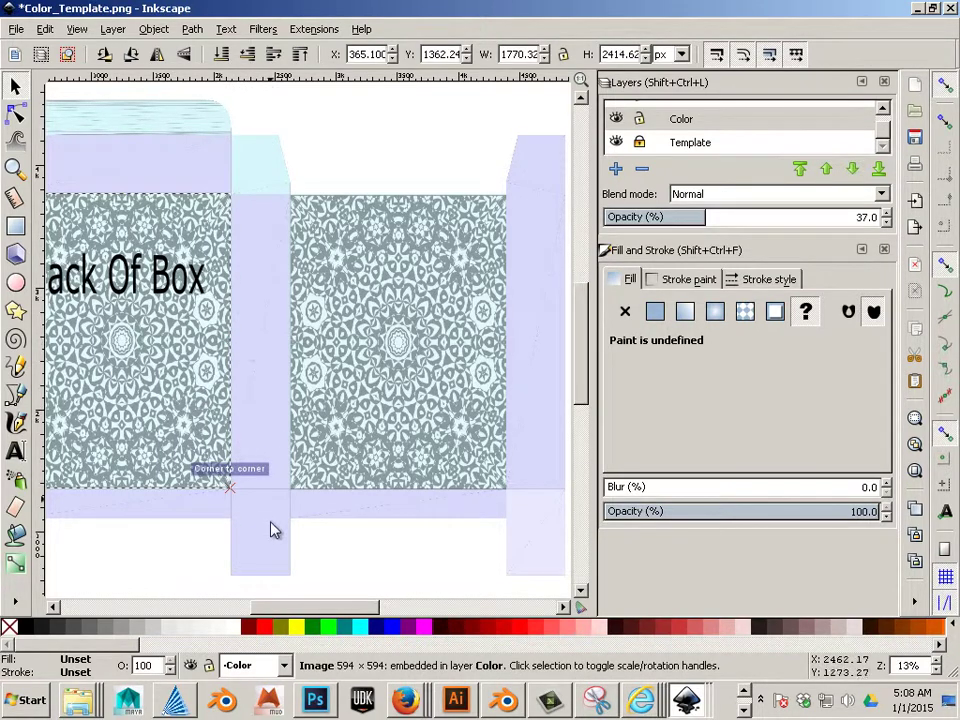
left_click(336, 568)
left_click_drag(340, 608, 308, 609)
- Hide the Template layer, leaving the Color and Text layers shown
left_click(15, 227)
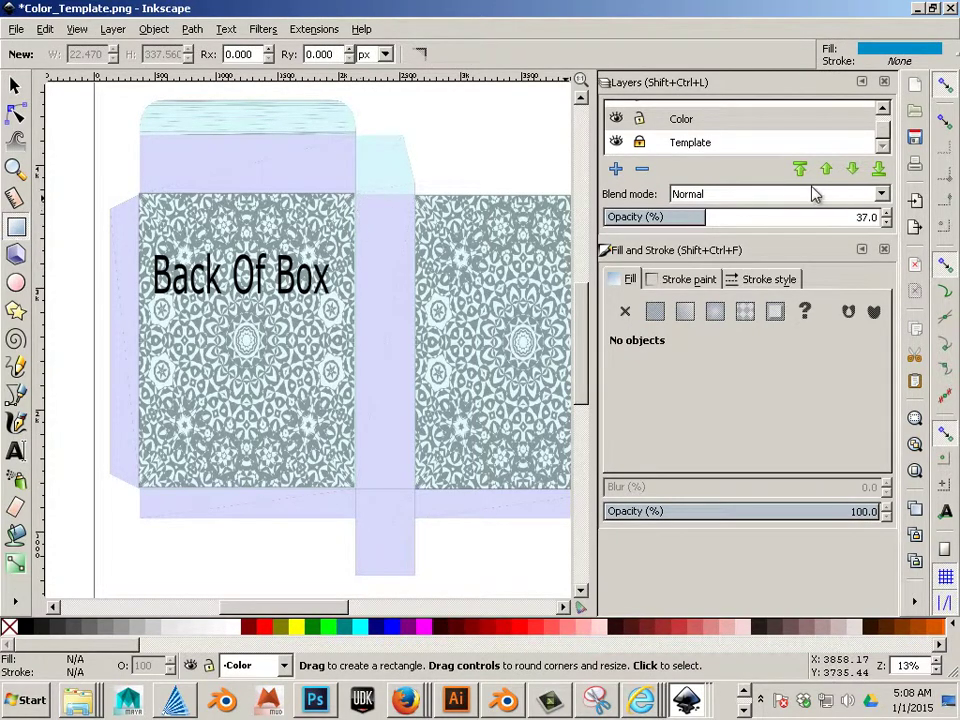
scroll(744, 124, "up", 1)
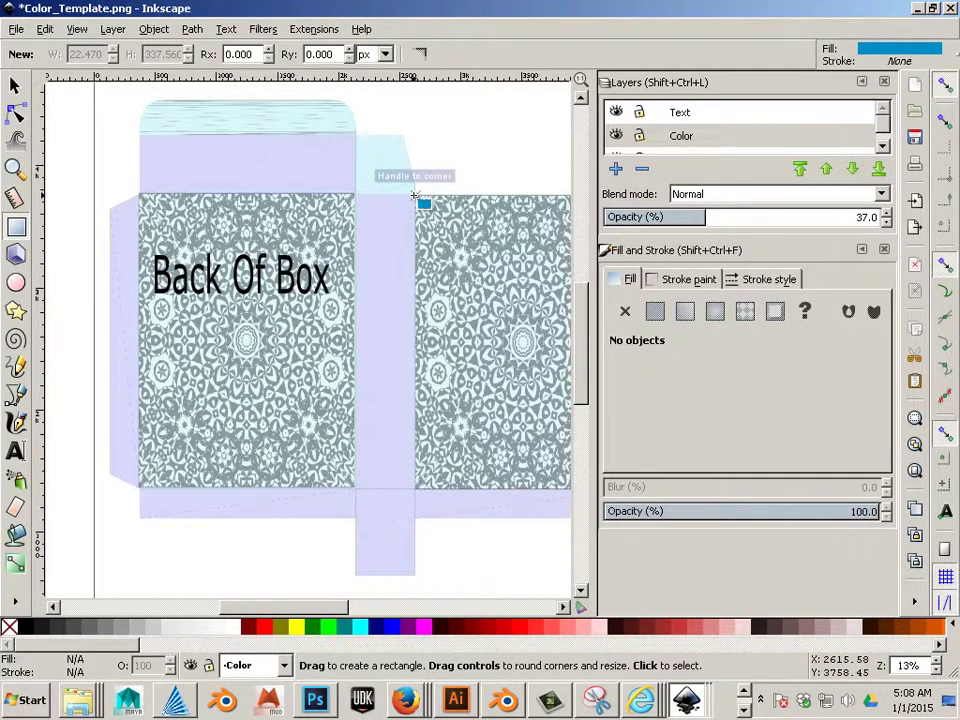
scroll(668, 137, "down", 1)
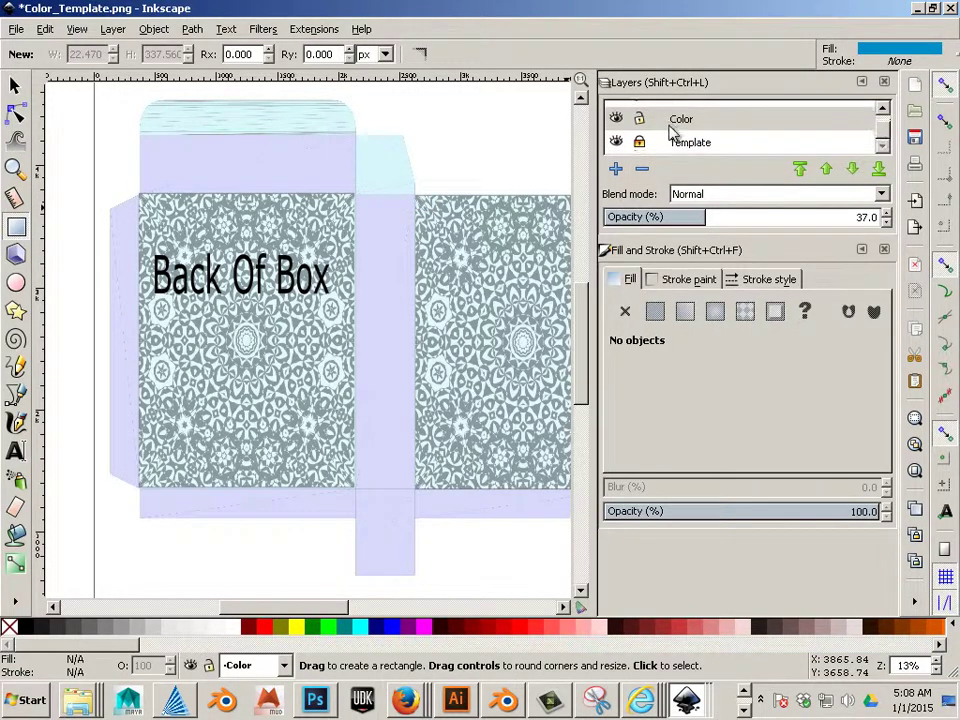
left_click(616, 143)
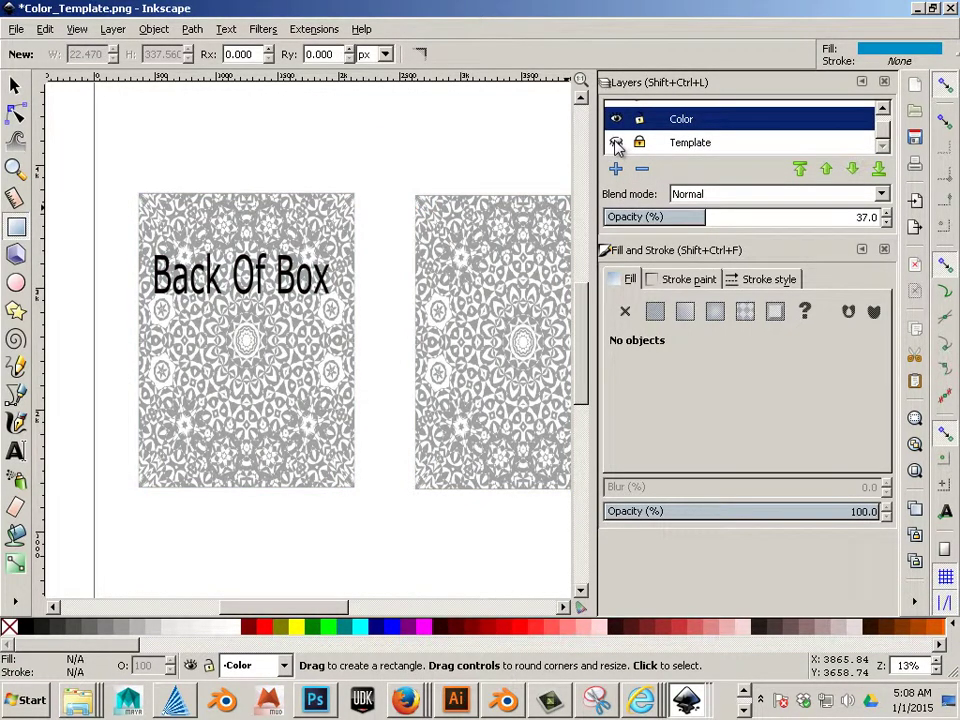
left_click(616, 143)
left_click(616, 143)
left_click(616, 143)
left_click(616, 143)
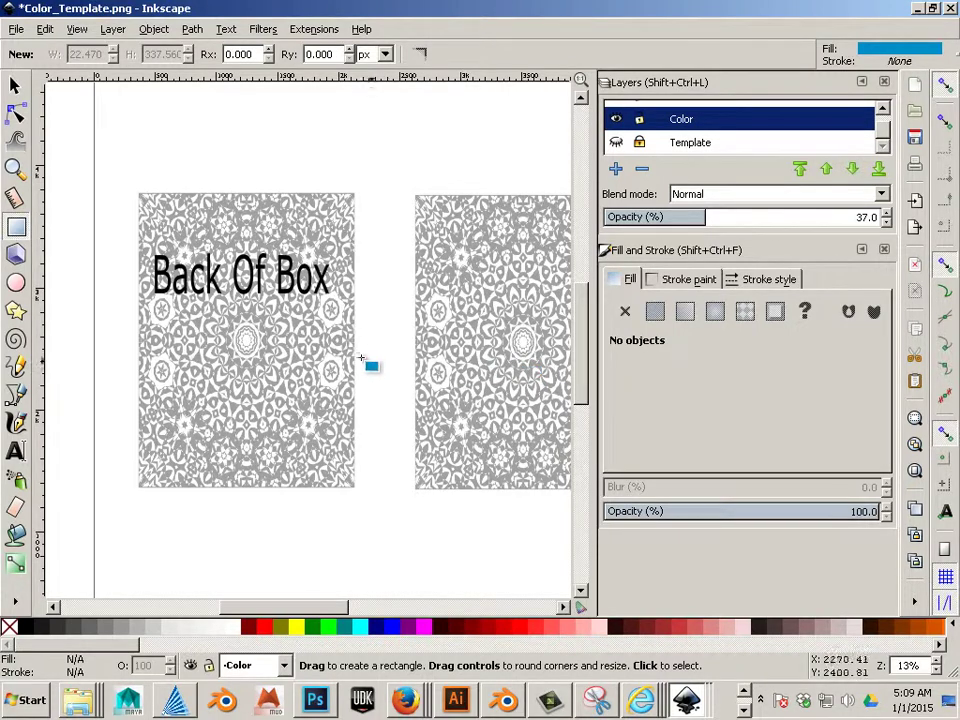
- Duplicate the "Back Of Box" text and place the copy on the second patterned panel at about X 2801, Y 2871 px
scroll(356, 360, "down", 2)
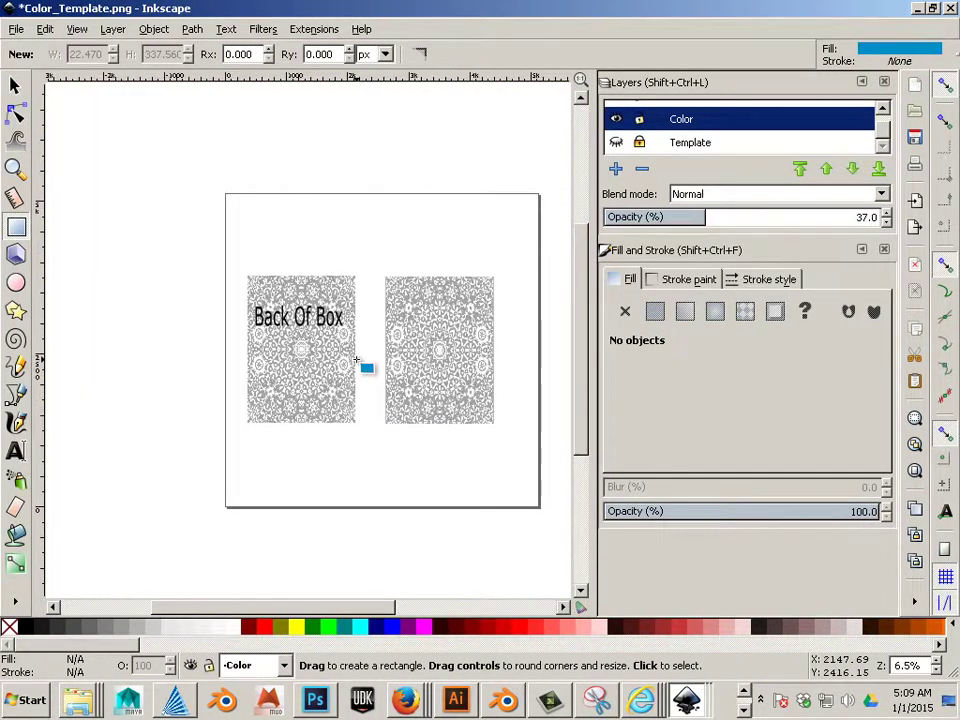
scroll(340, 368, "up", 2)
scroll(340, 368, "down", 1)
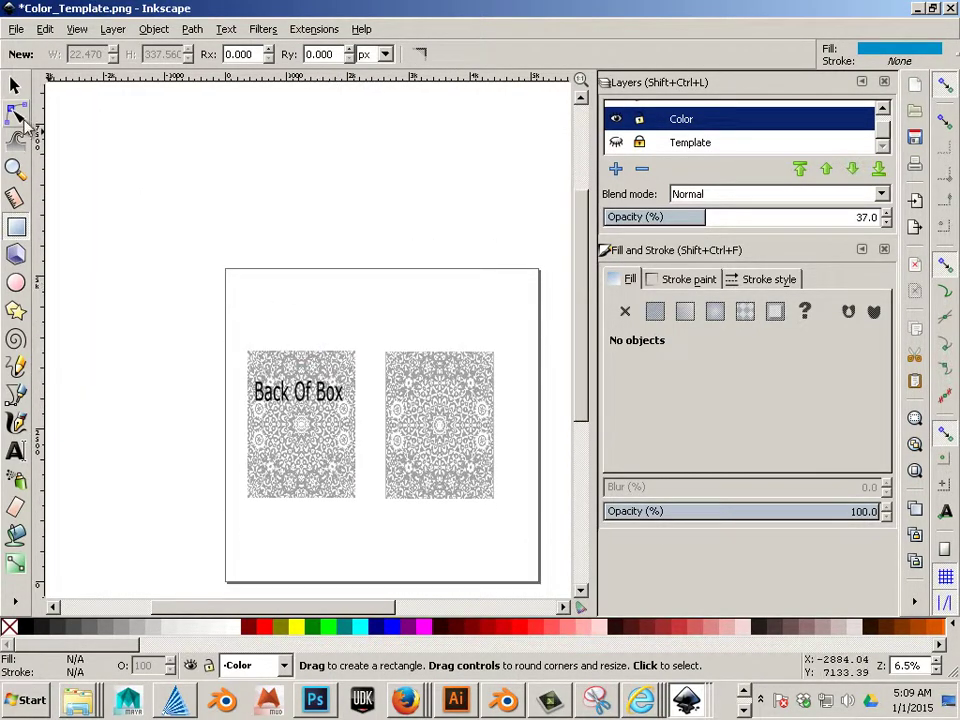
left_click(16, 88)
left_click(322, 408)
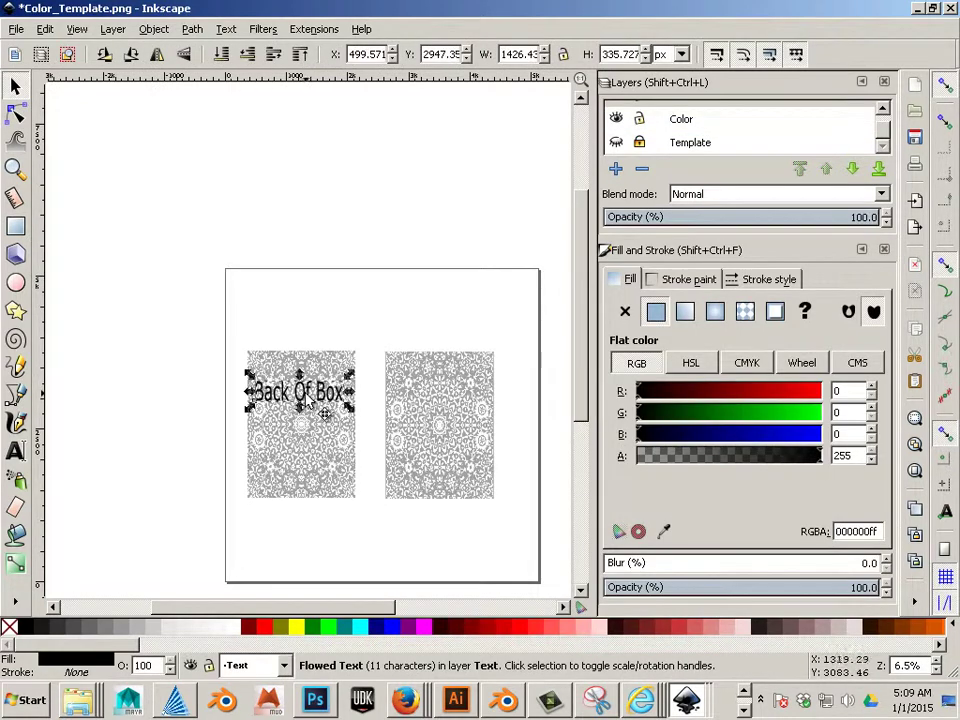
mouse_move(316, 405)
left_mouse_down()
mouse_move(309, 400)
mouse_move(446, 404)
left_mouse_up()
key("ctrl+d")
scroll(449, 408, "up", 3)
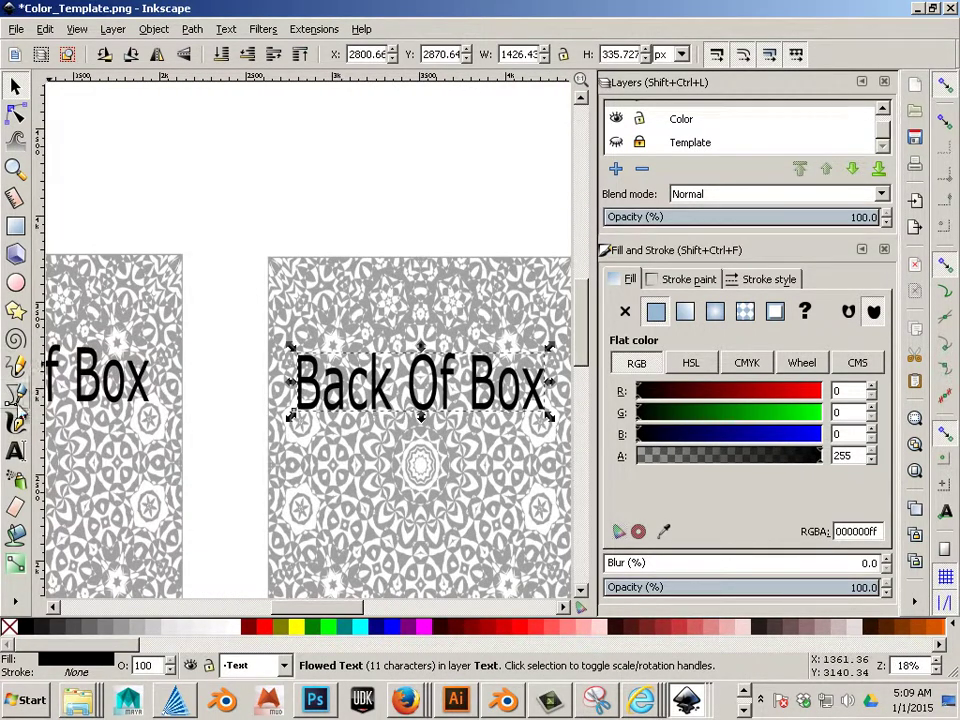
- Change the wording of the copied text on the second panel to "Front Of Box" and deselect it
left_click(15, 452)
left_click_drag(295, 380, 390, 380)
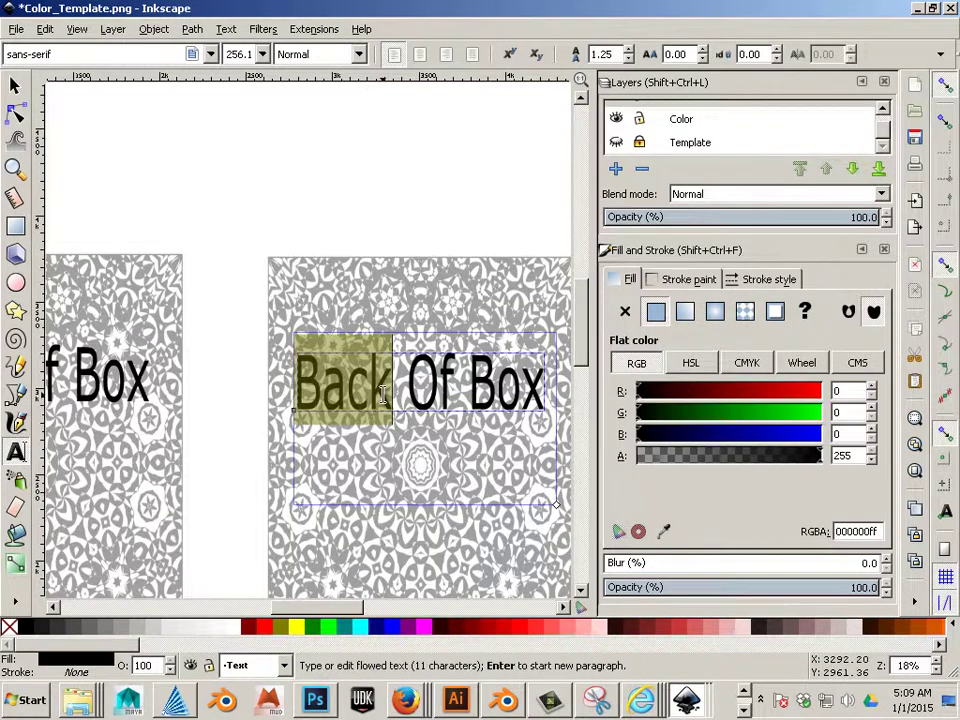
type("Front")
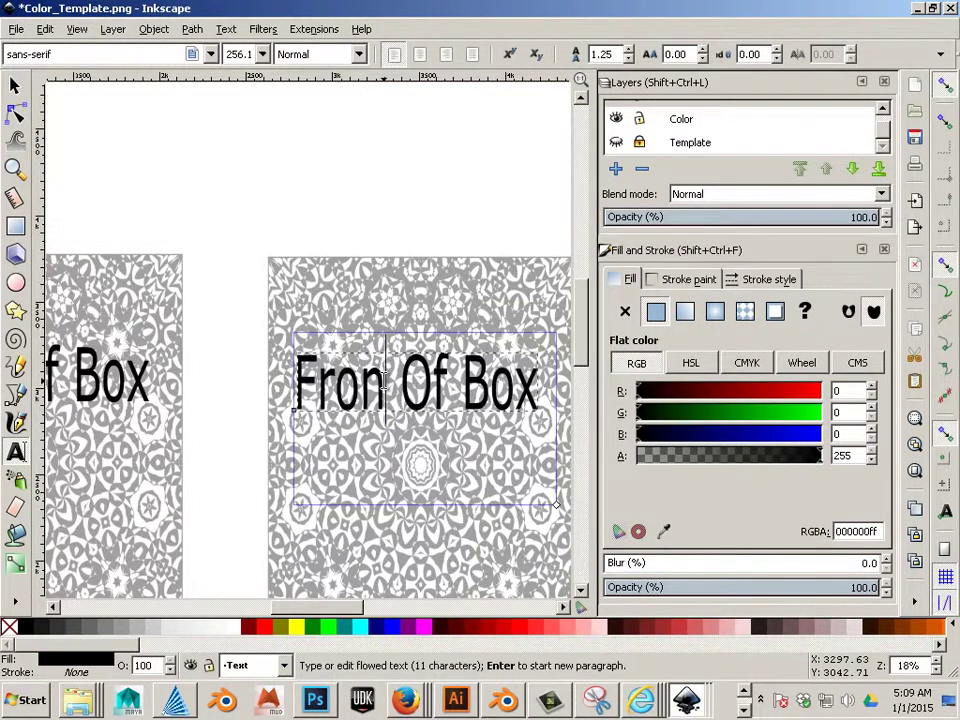
scroll(221, 339, "down", 3)
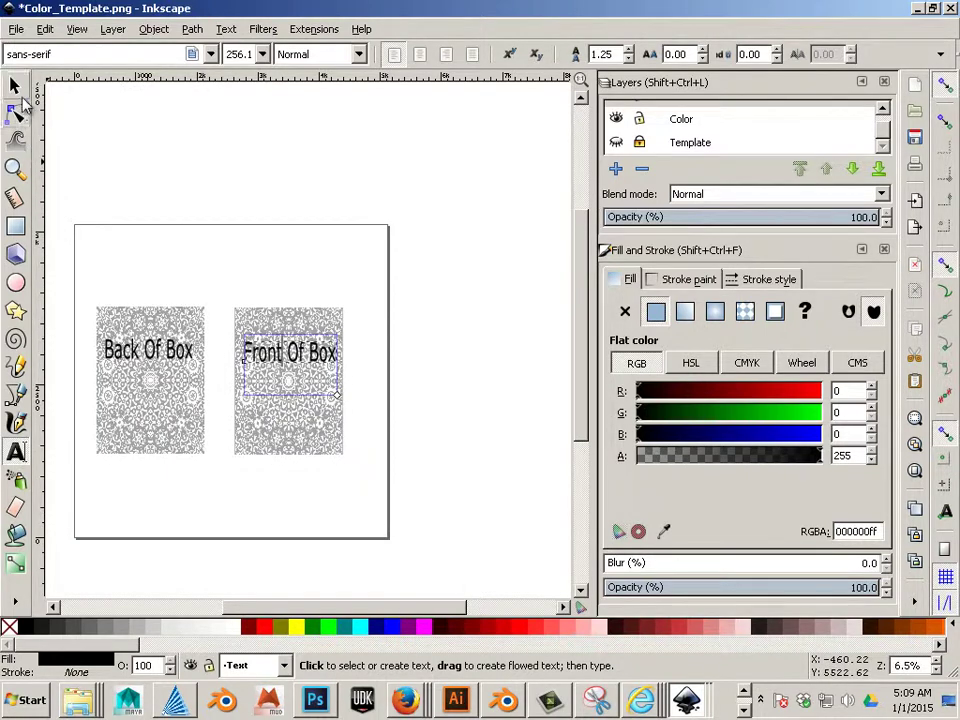
left_click(16, 88)
left_click(137, 162)
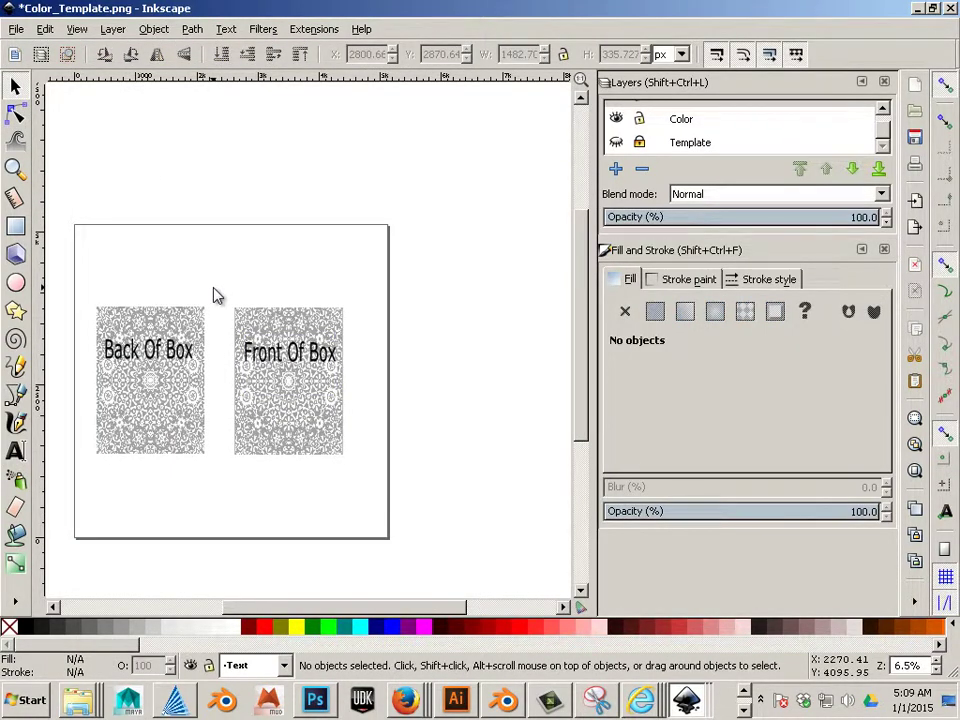
- Save the artwork in the Unit 4 folder under the file name Color as Cairo PNG (*.png)
left_click(16, 29)
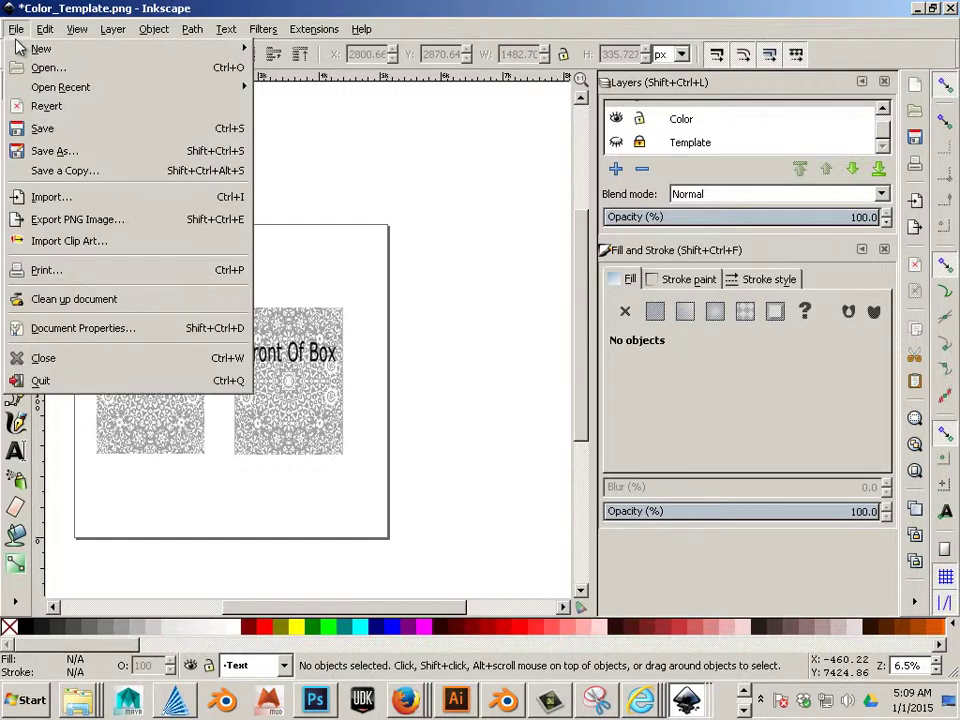
left_click(52, 160)
left_click(321, 385)
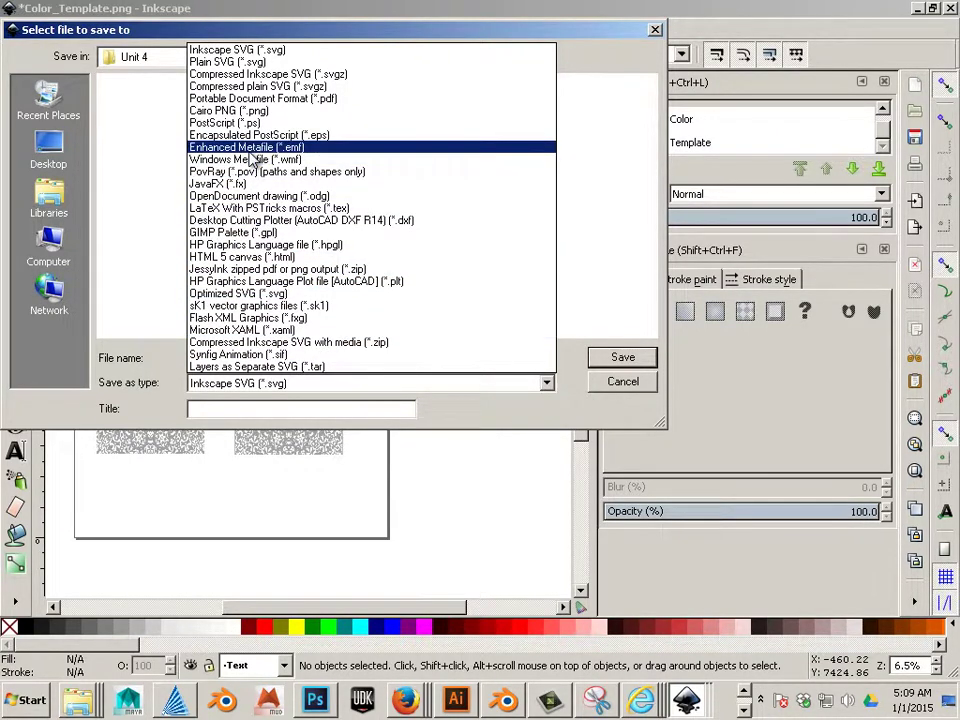
left_click(229, 110)
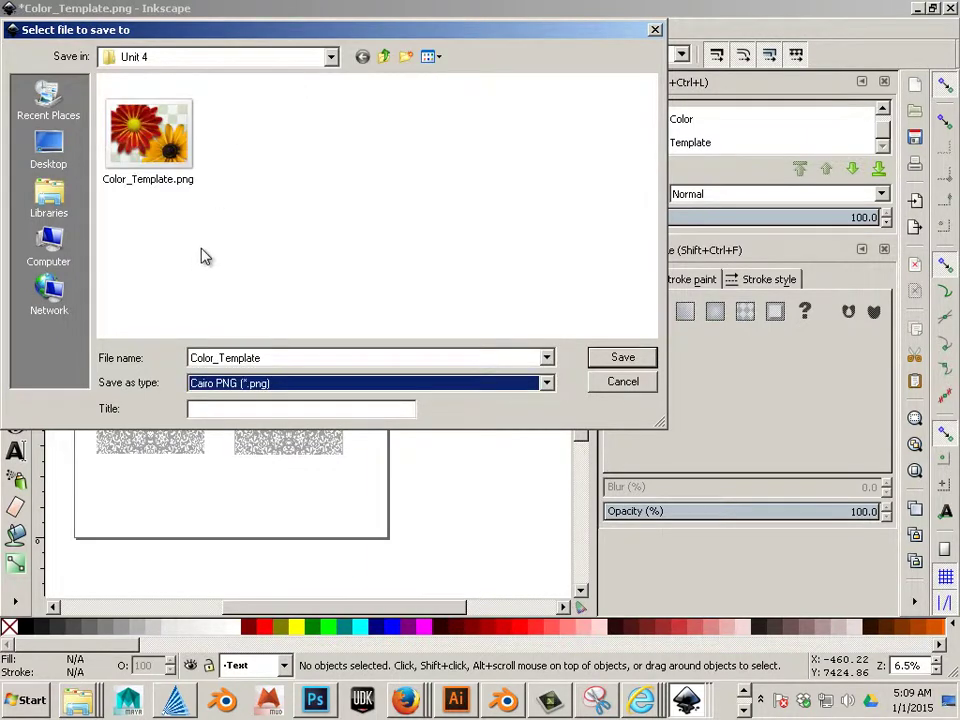
double_click(297, 357)
double_click(199, 358)
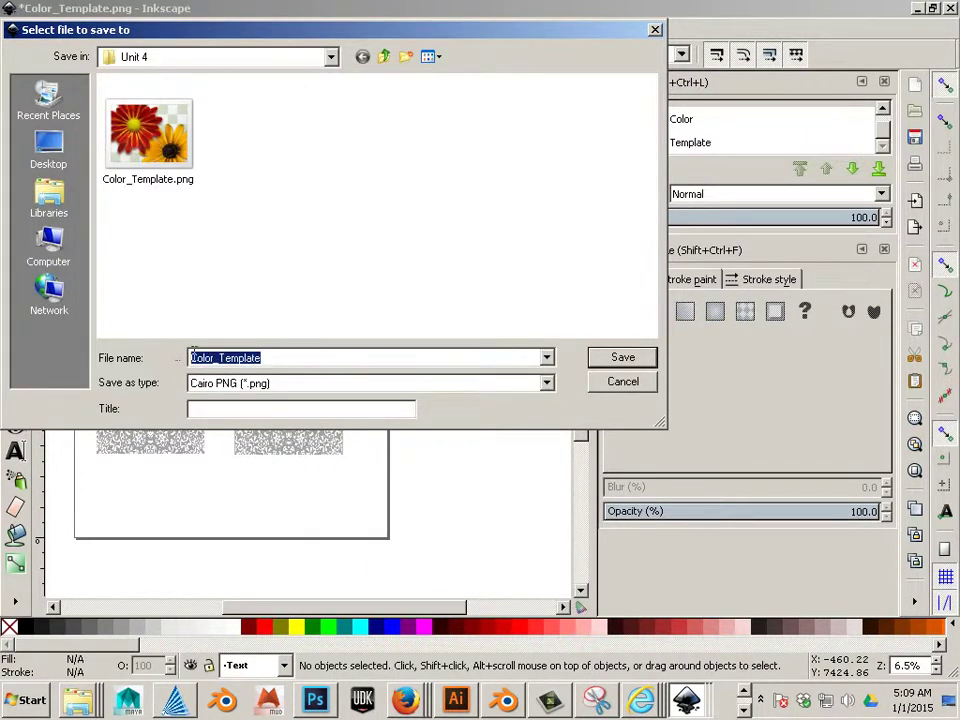
type("Color")
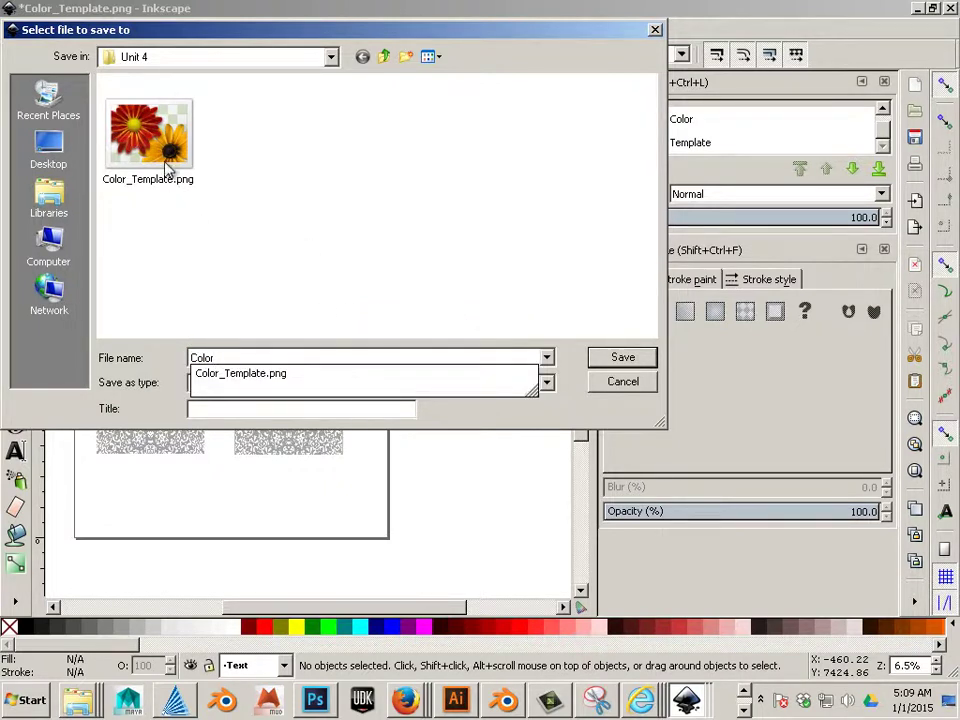
left_click(607, 357)
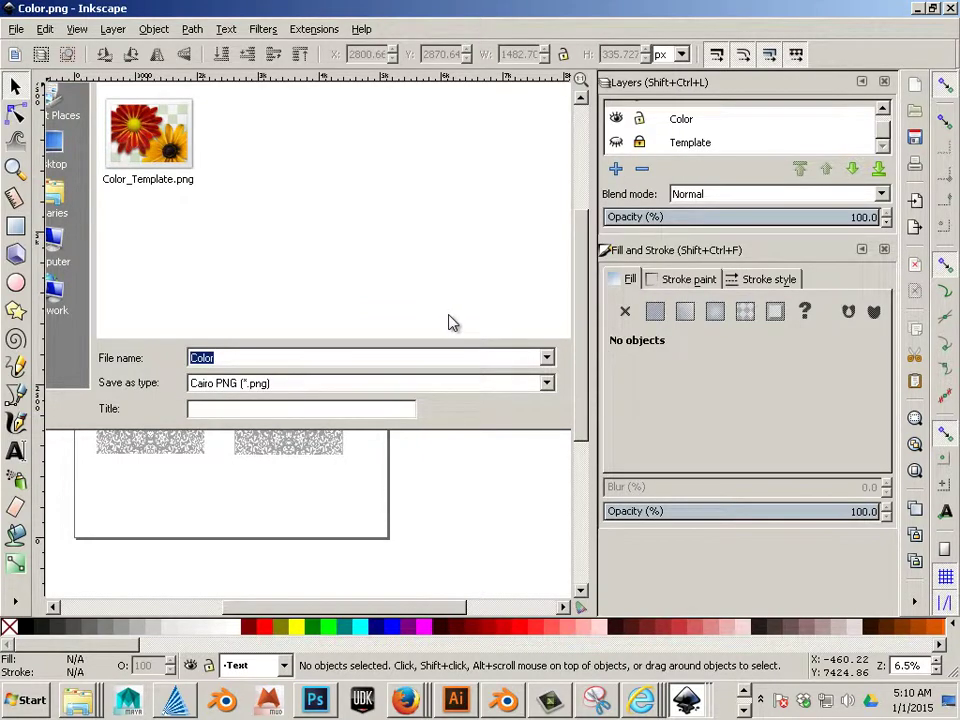